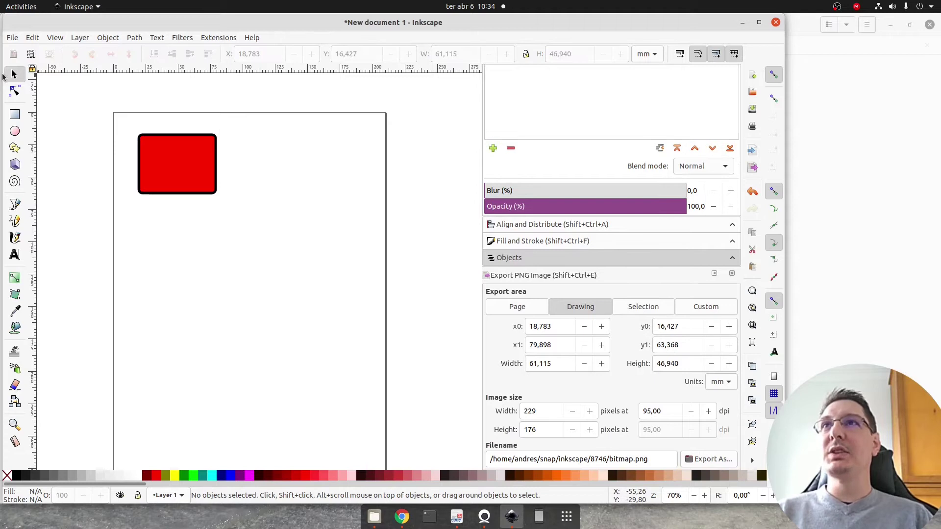
- Move the red rectangle down and to the right on the page and enlarge it to about 75 × 60 mm
click(172, 161)
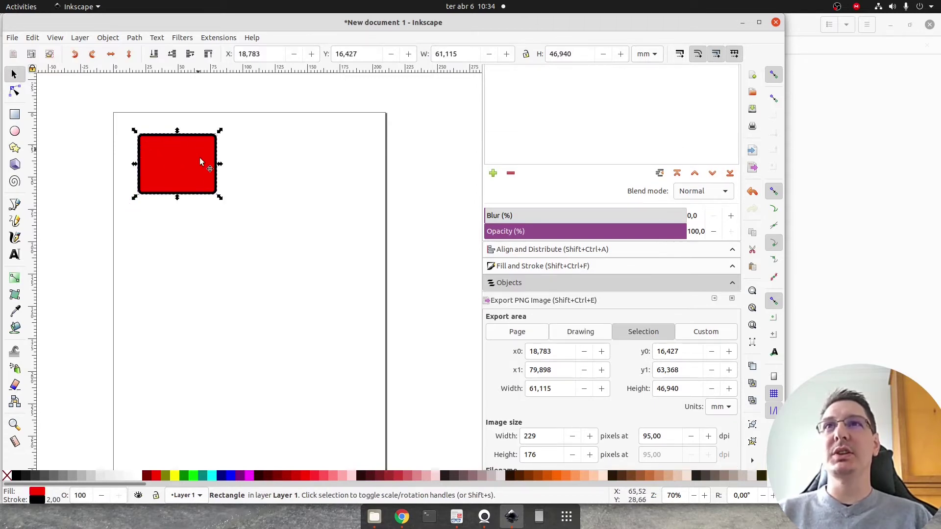
drag(180, 167, 201, 183)
scroll(201, 184, up, 2)
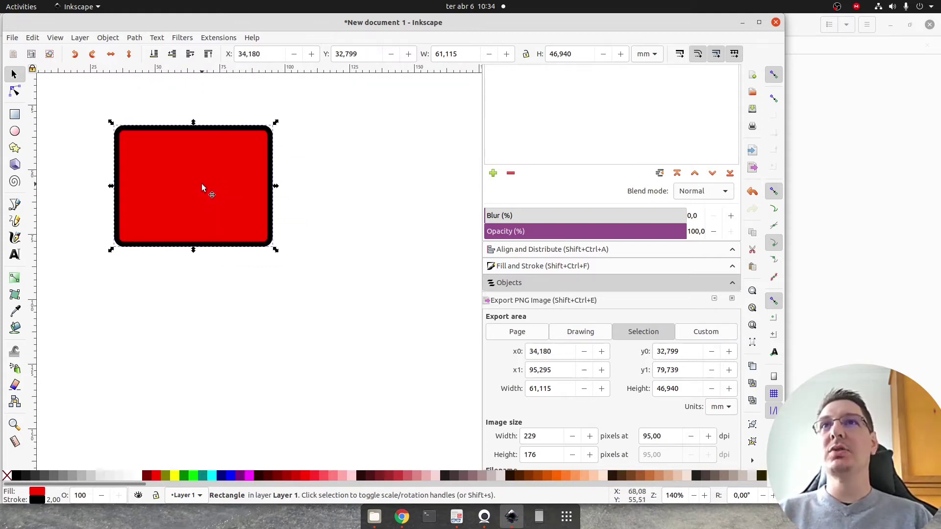
click(16, 93)
drag(117, 129, 102, 112)
drag(273, 247, 296, 268)
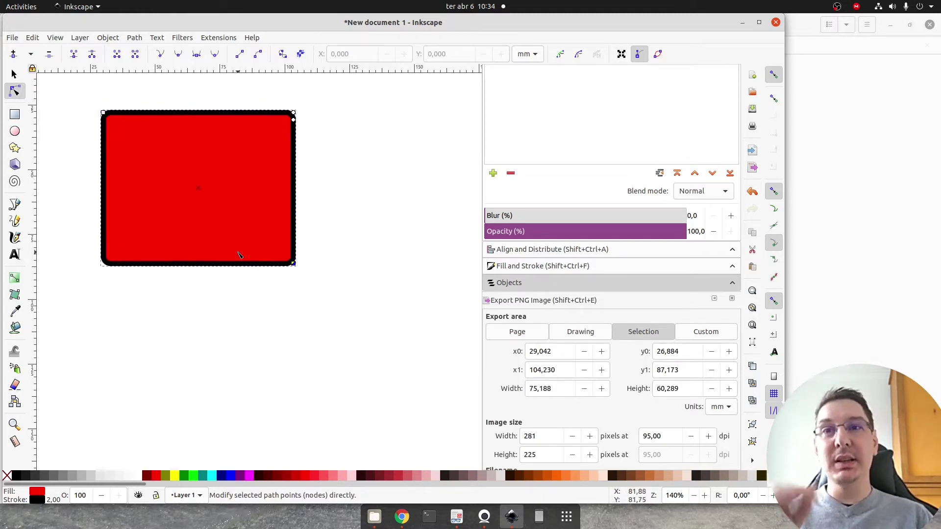
- Draw an ellipse beside the rectangle and widen it slightly, making it about 40 × 38 mm
click(16, 72)
click(277, 137)
click(308, 124)
click(210, 128)
click(15, 131)
drag(332, 144, 430, 241)
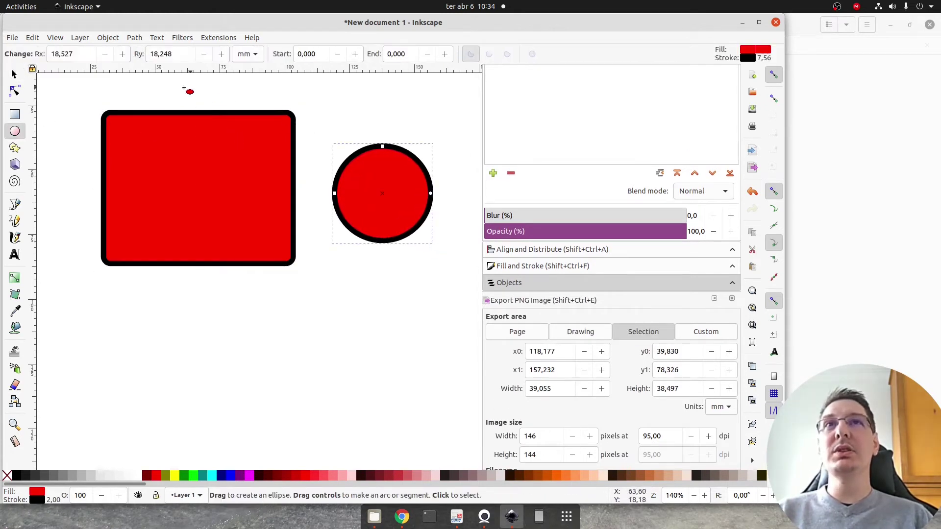
click(15, 91)
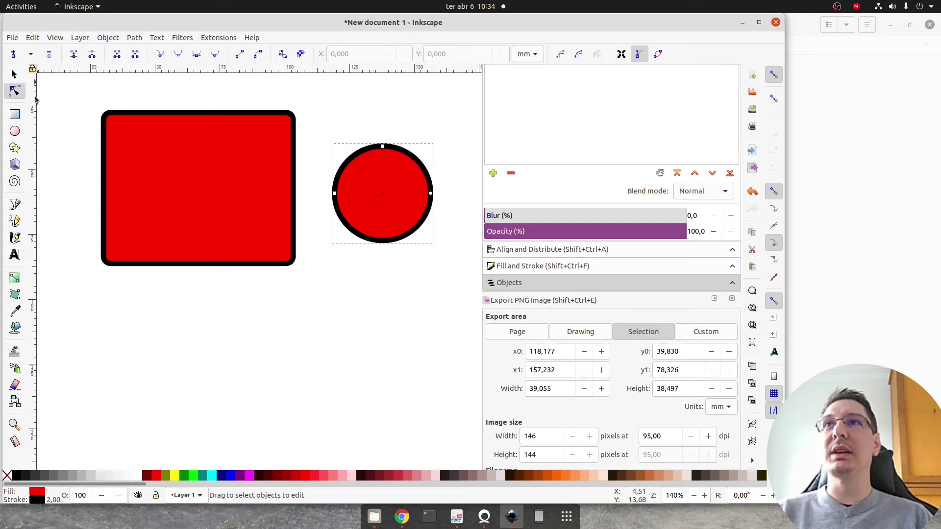
mouse_move(334, 194)
mouse_down()
mouse_move(346, 195)
mouse_move(333, 194)
mouse_up()
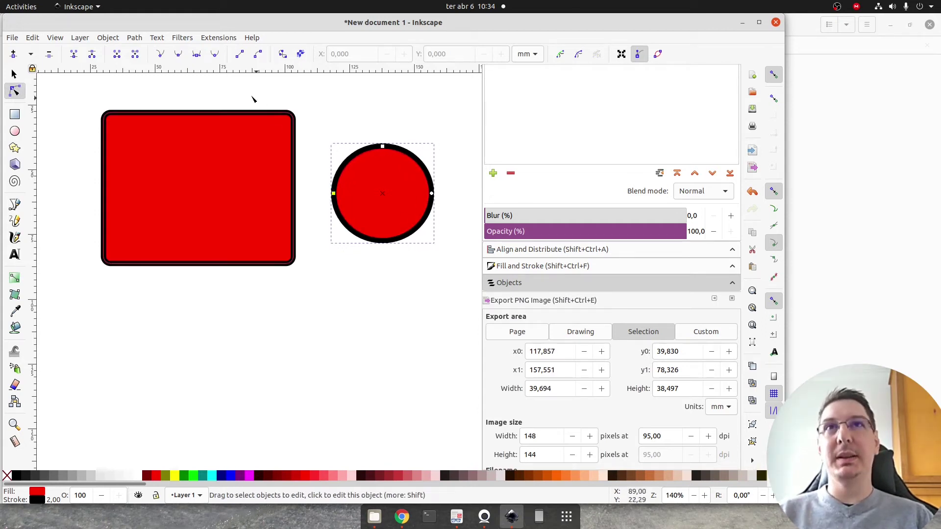
click(14, 74)
key(t)
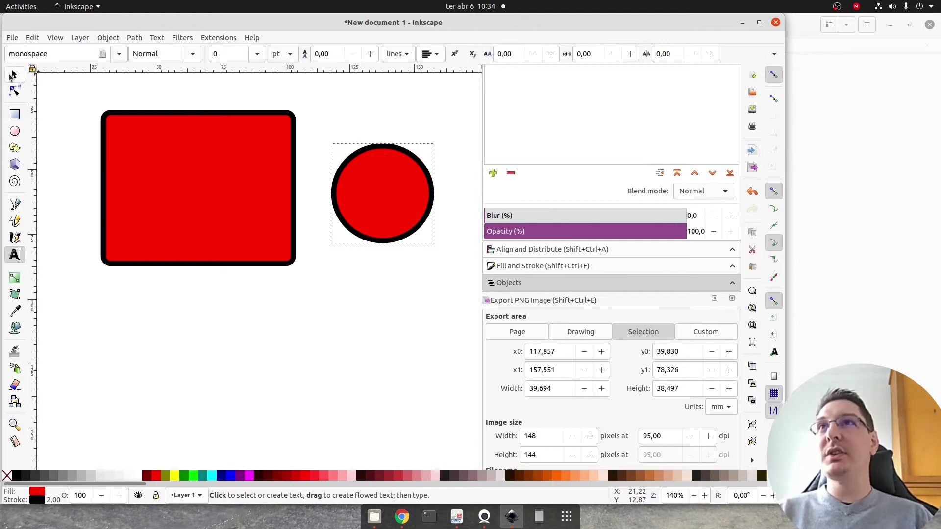
click(13, 75)
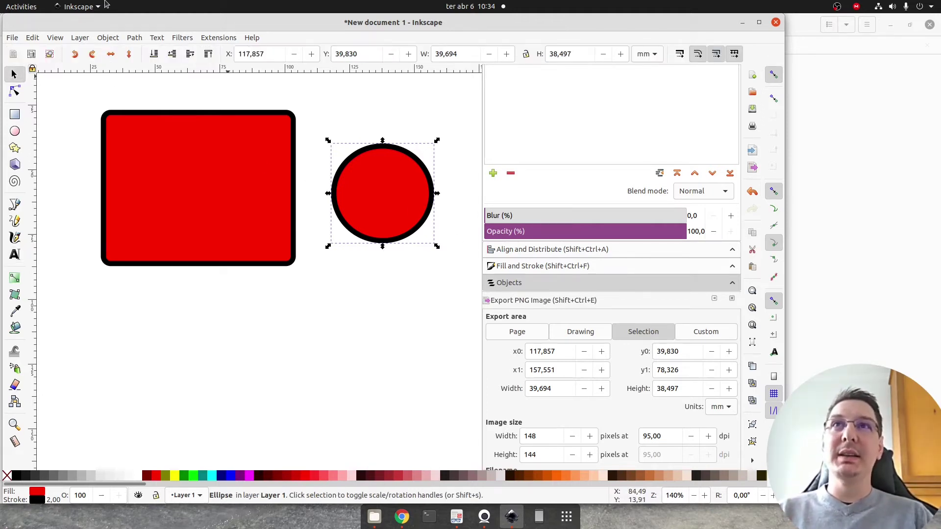
click(219, 182)
click(360, 179)
click(213, 176)
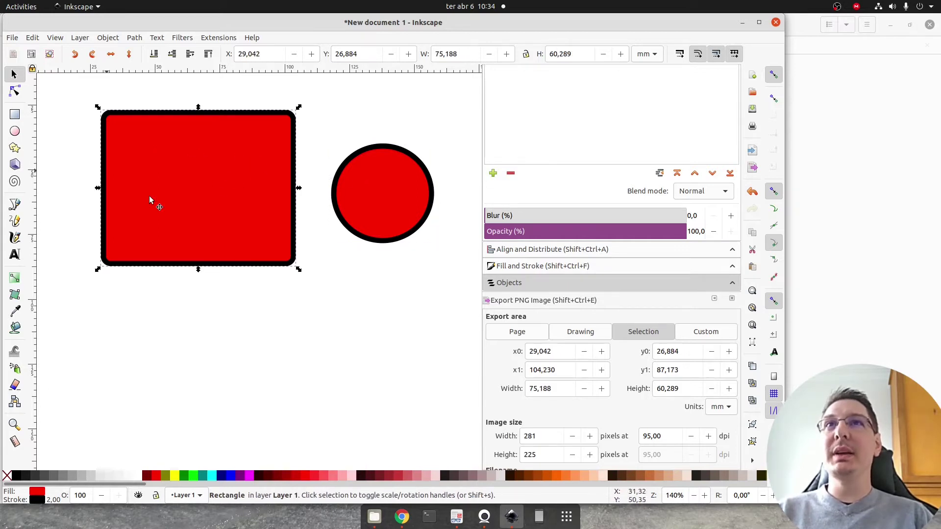
click(134, 38)
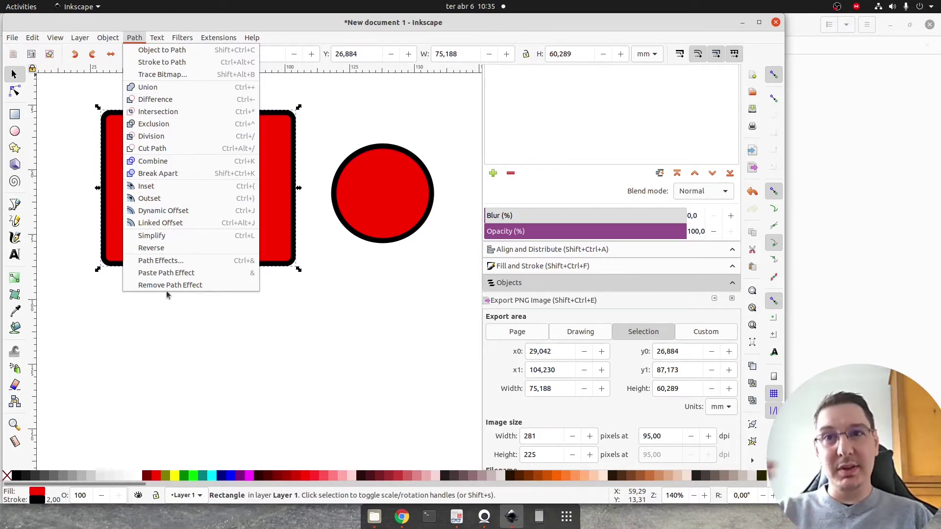
mouse_move(156, 32)
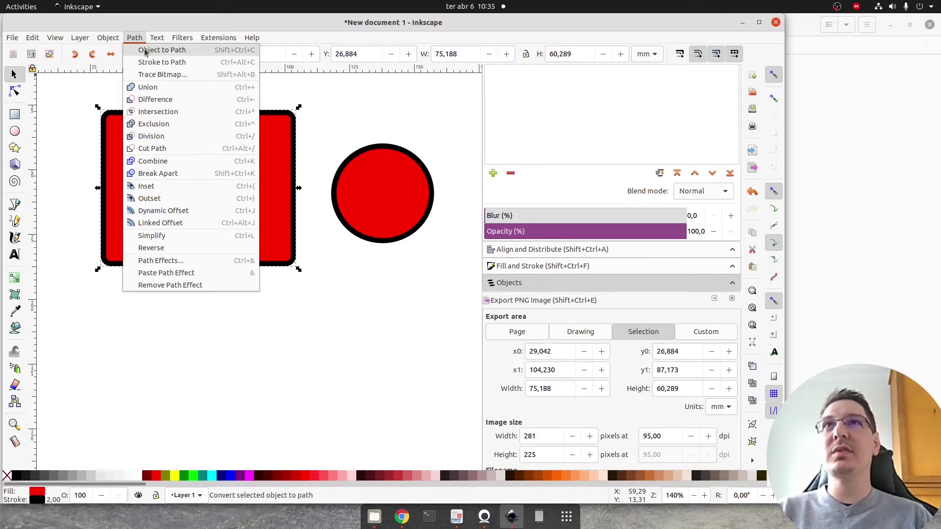
click(366, 115)
click(336, 273)
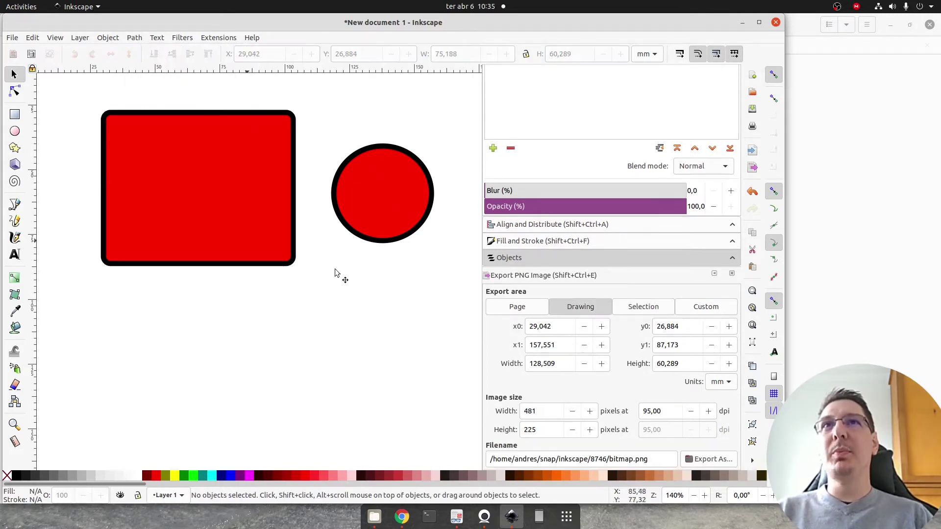
- Convert the red rounded rectangle from an object to a path
click(192, 164)
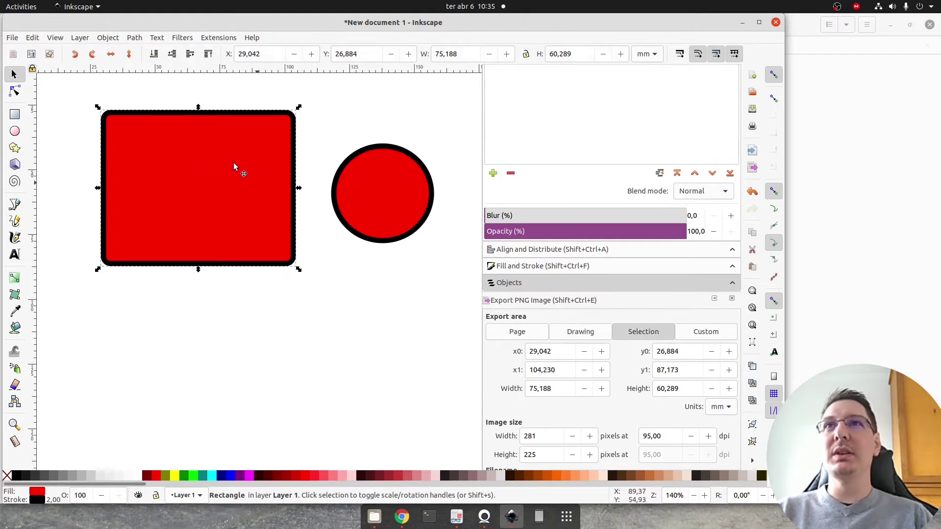
click(135, 38)
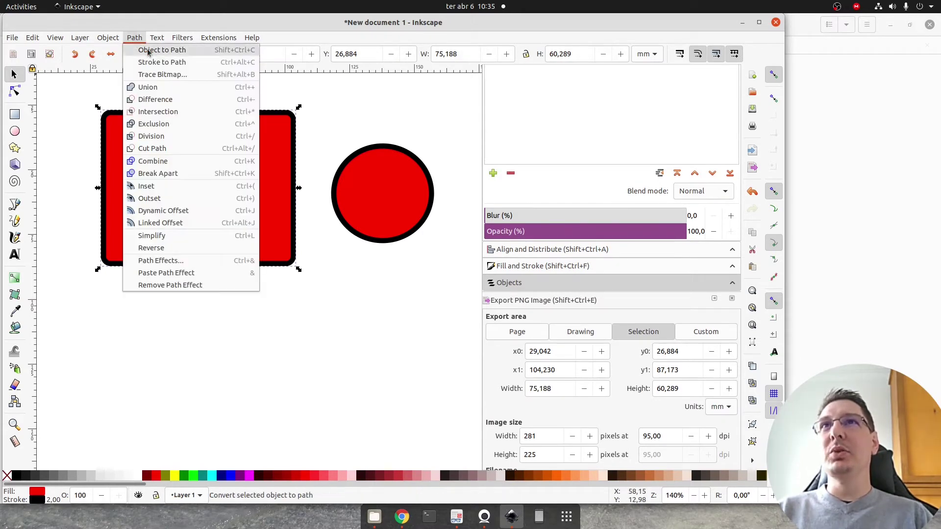
click(182, 51)
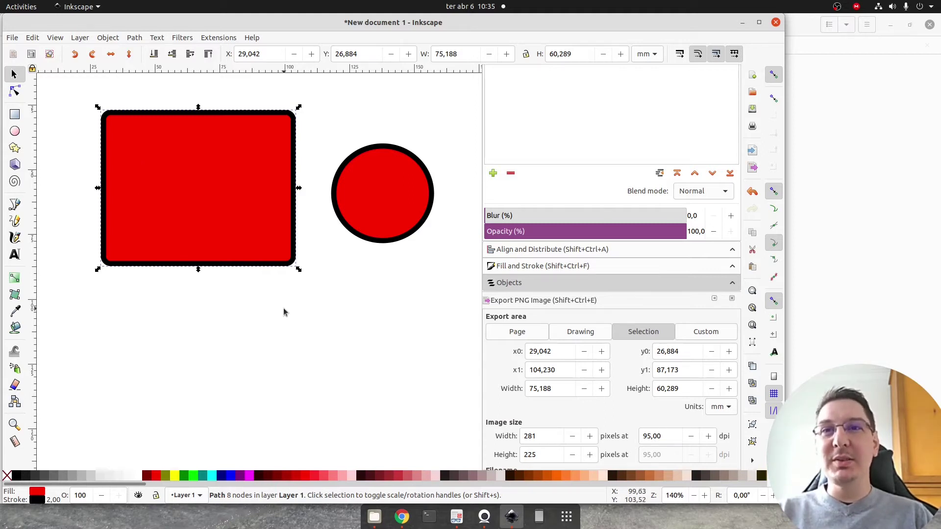
- Try moving one of the converted path's lower-right corner nodes inward, and undo the move
click(15, 93)
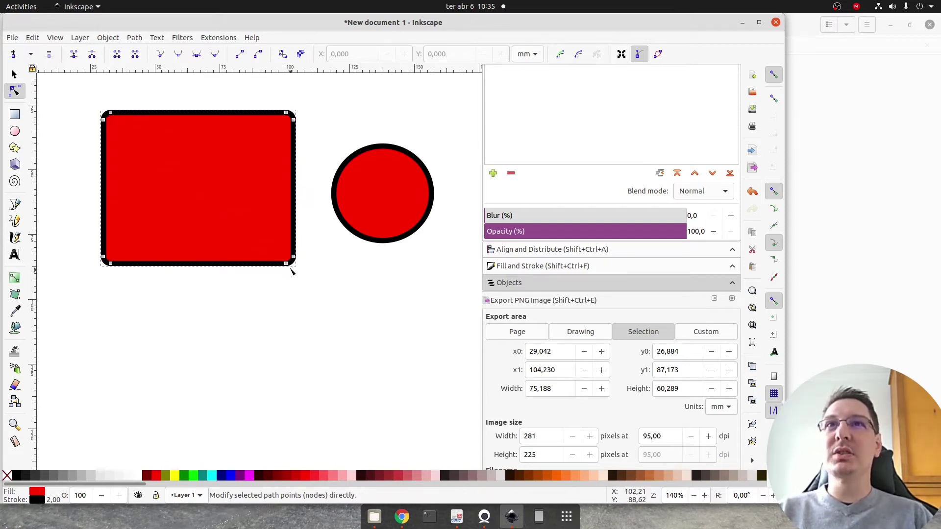
mouse_move(286, 263)
mouse_down()
mouse_move(295, 277)
mouse_move(273, 263)
mouse_up()
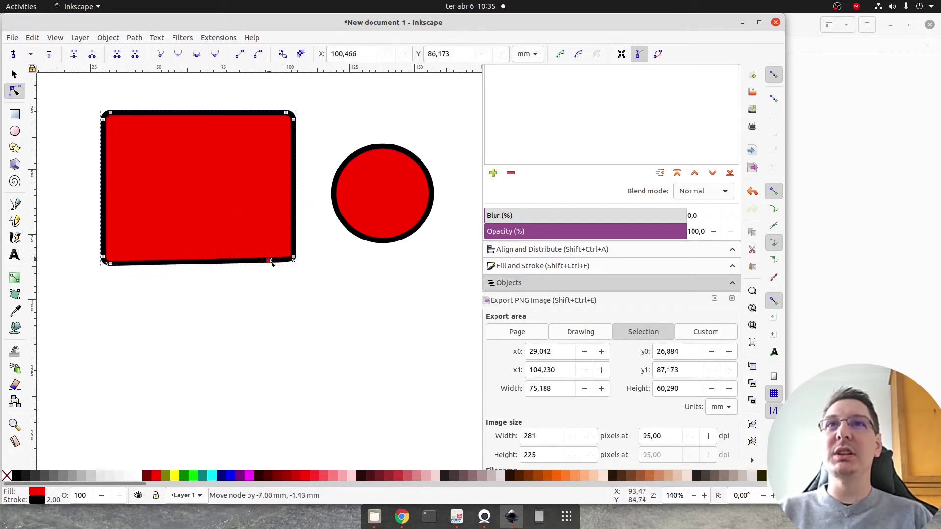
key(ctrl+z)
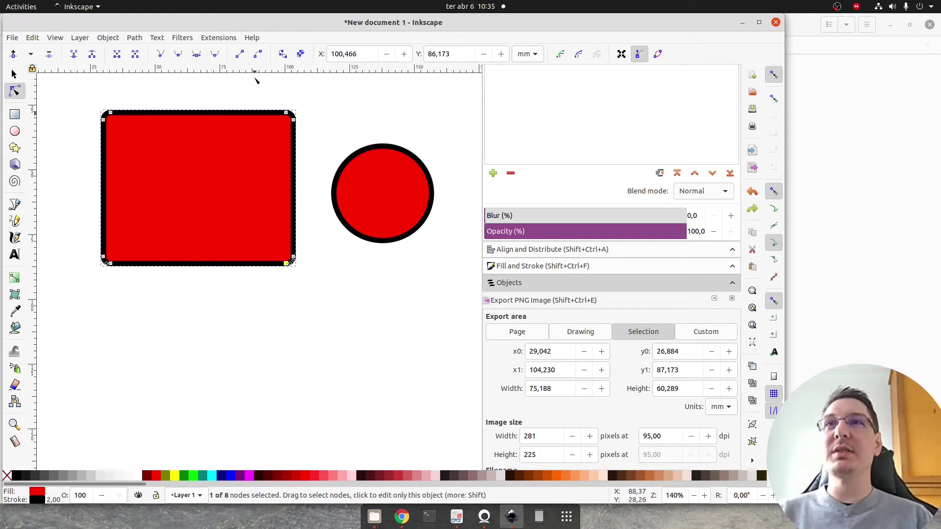
- Try selecting the path's corner nodes in pairs and bending its right edge, and undo the shape changes
drag(164, 101, 100, 123)
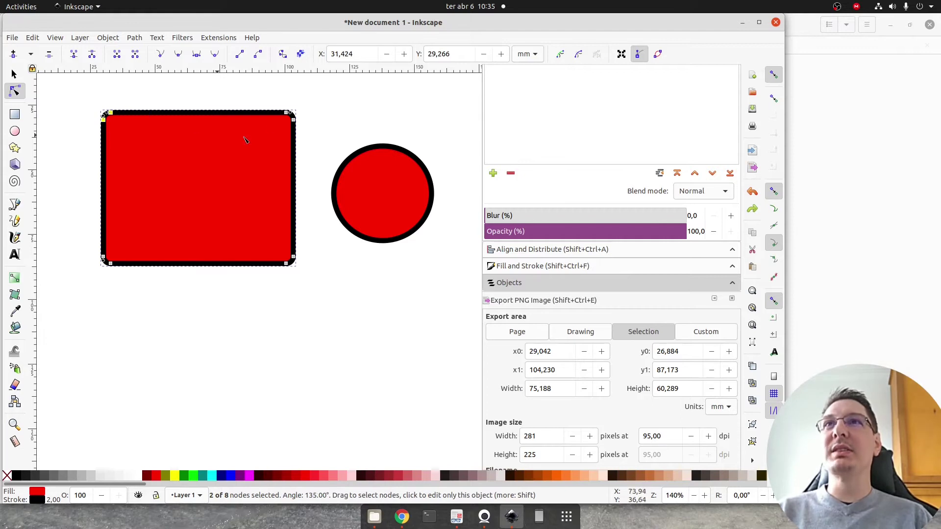
drag(294, 199, 276, 291)
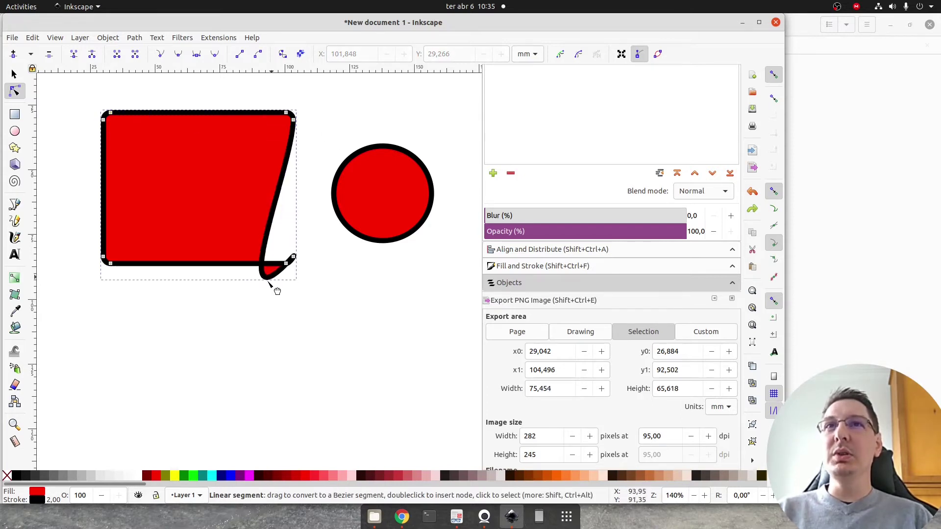
key(ctrl+z)
drag(121, 246, 74, 289)
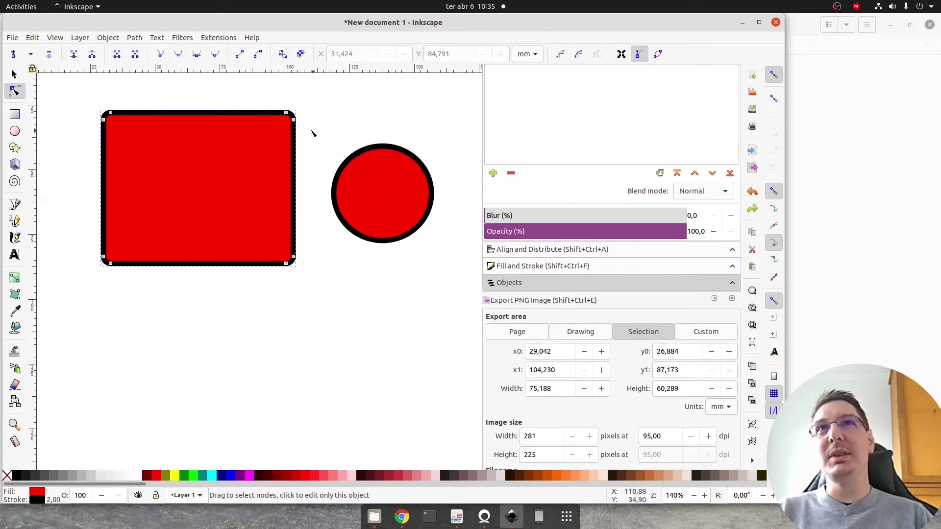
drag(294, 131, 299, 154)
key(ctrl+z)
key(ctrl+z)
- Select the ellipse for node editing and widen it to about 41 mm
click(341, 137)
click(382, 198)
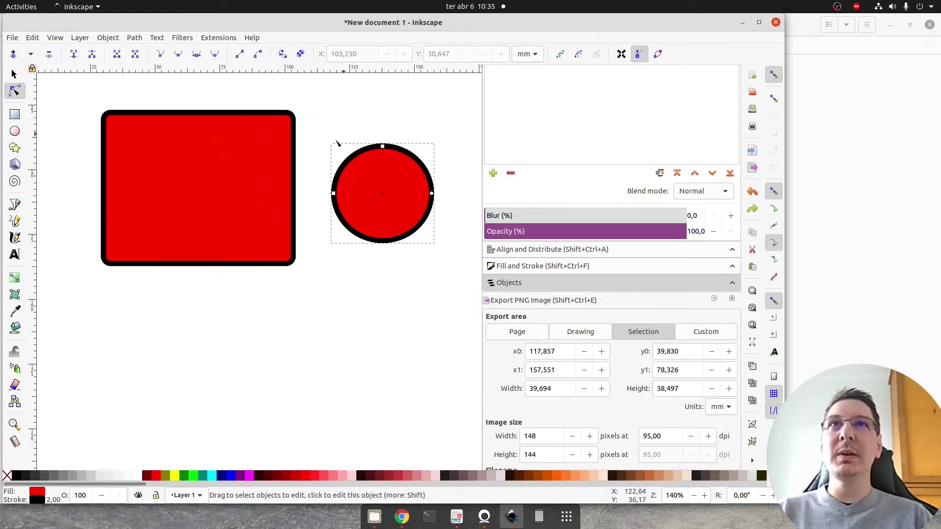
drag(333, 194, 332, 193)
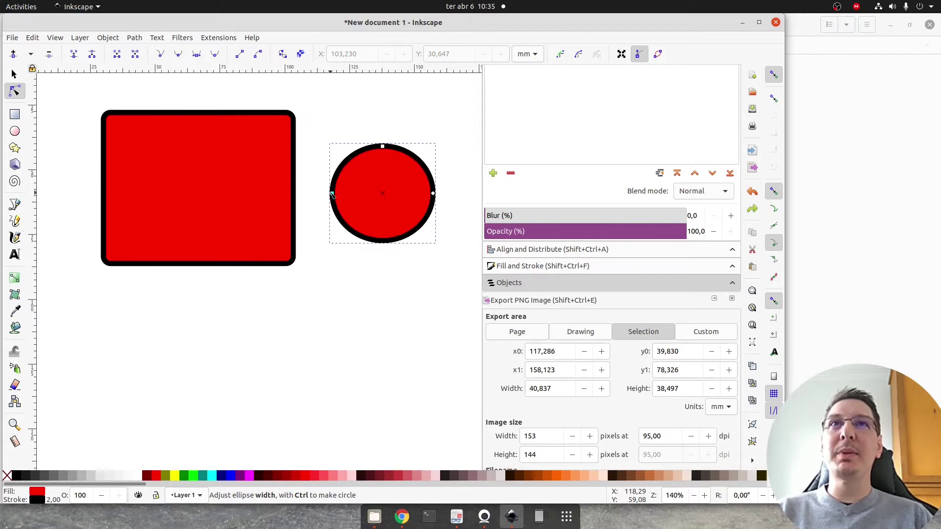
- Draw a second rectangle below the converted path, with more strongly rounded corners, sized to about 75 × 49 mm
click(15, 114)
drag(95, 284, 286, 418)
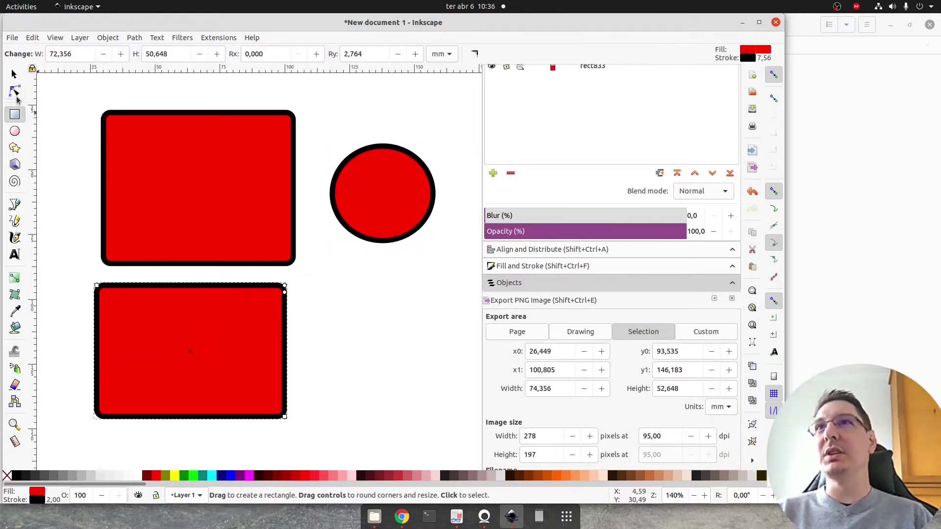
click(15, 92)
mouse_move(284, 293)
mouse_down()
mouse_move(285, 318)
mouse_move(285, 302)
mouse_up()
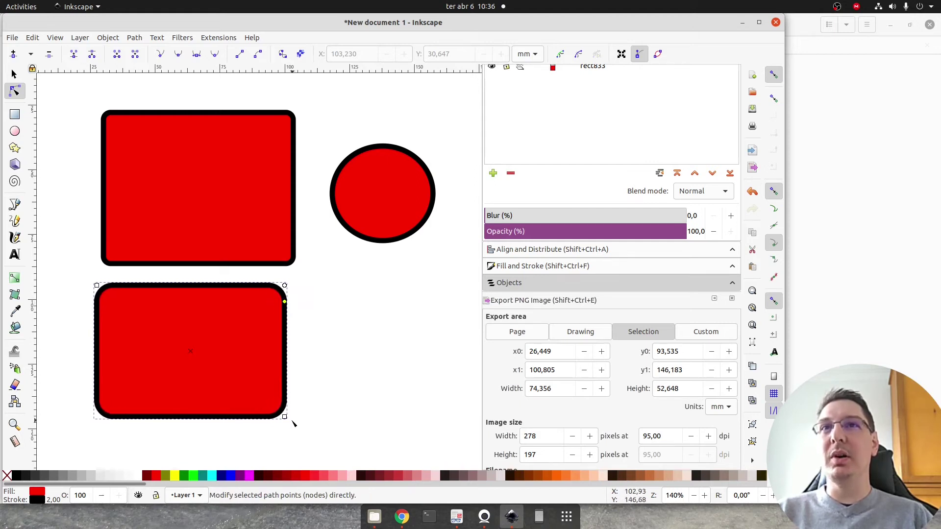
mouse_move(285, 416)
mouse_down()
mouse_move(153, 347)
mouse_move(287, 407)
mouse_up()
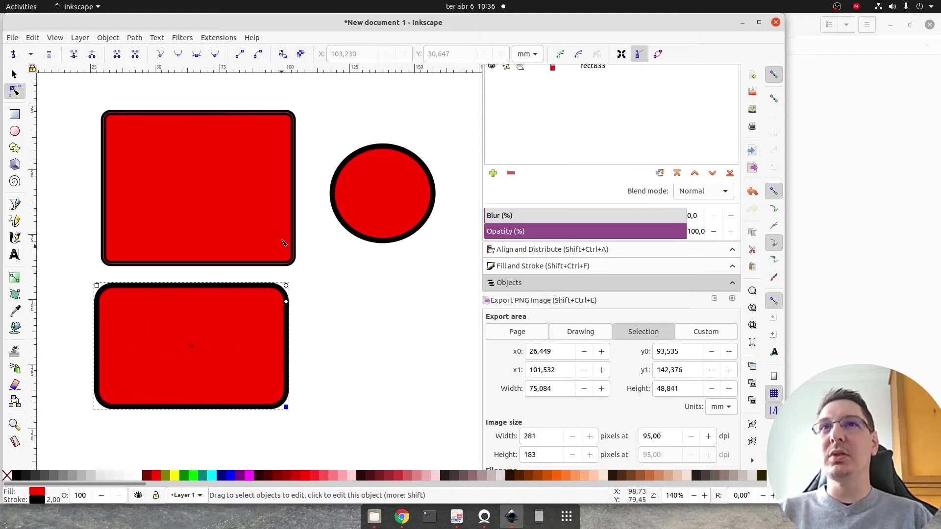
- Pull the converted path's two lower-right nodes inward to form a notch, placing its inner node at about X 55, Y 47 mm
click(283, 240)
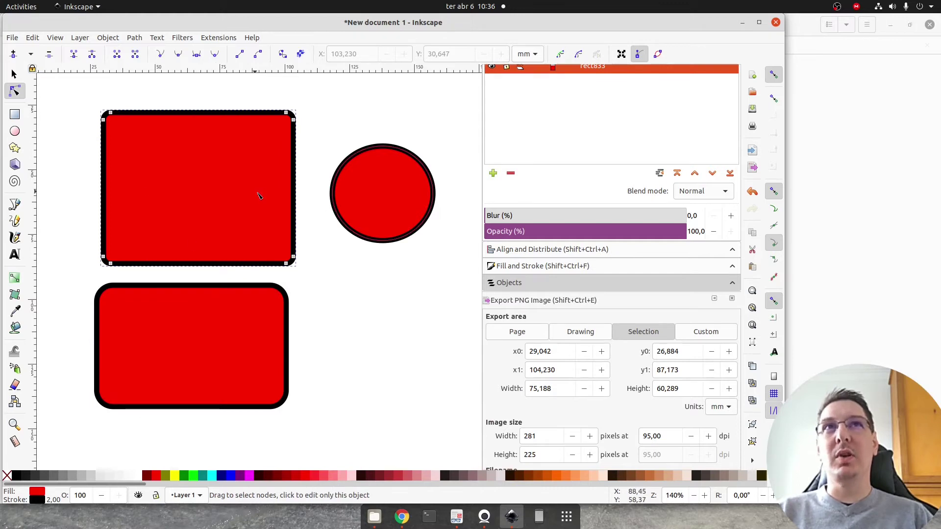
drag(289, 267, 167, 162)
key(ctrl+z)
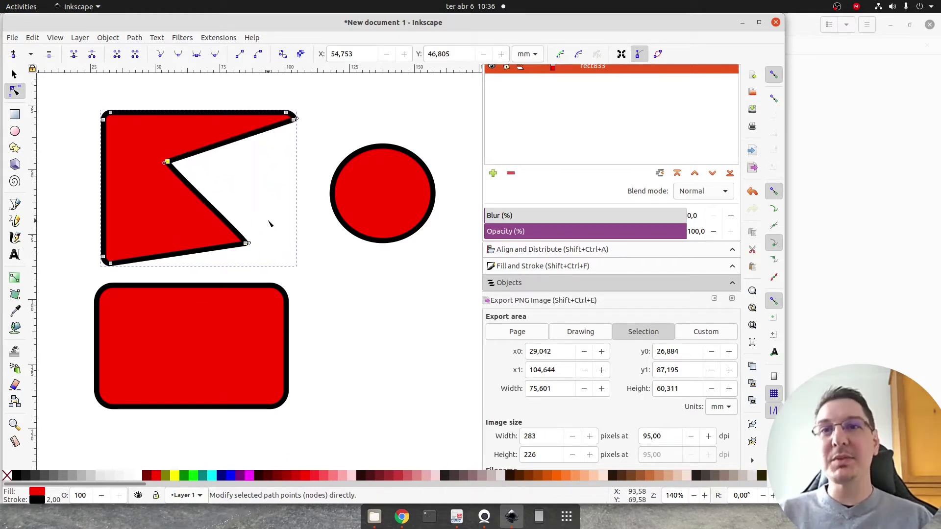
key(t)
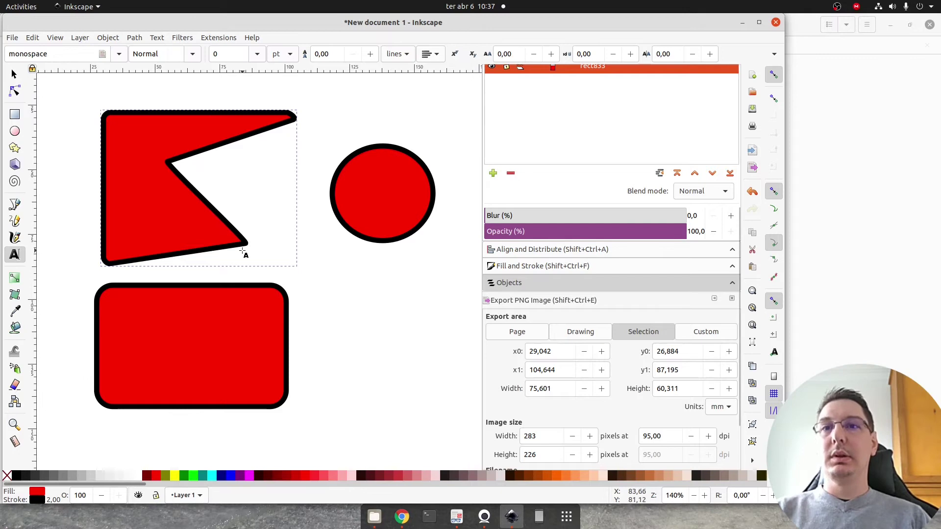
click(14, 91)
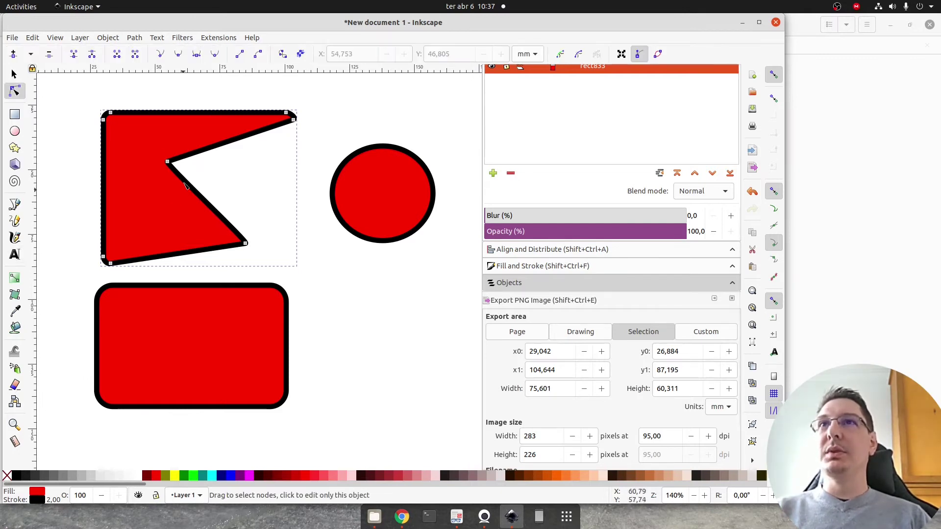
- Shift the nodes on the path's notched side to the right, placing the notch's inner node at about X 72, Y 51 mm
drag(274, 303, 321, 339)
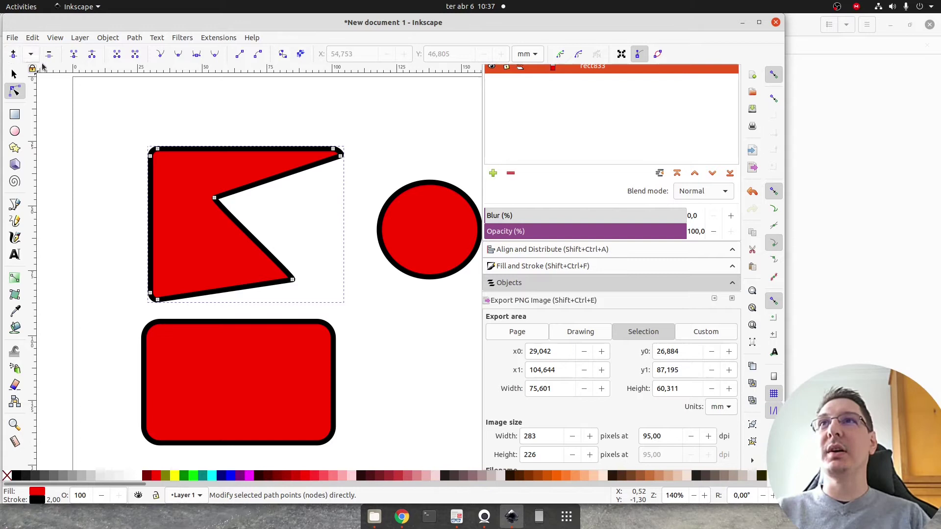
click(208, 131)
click(257, 181)
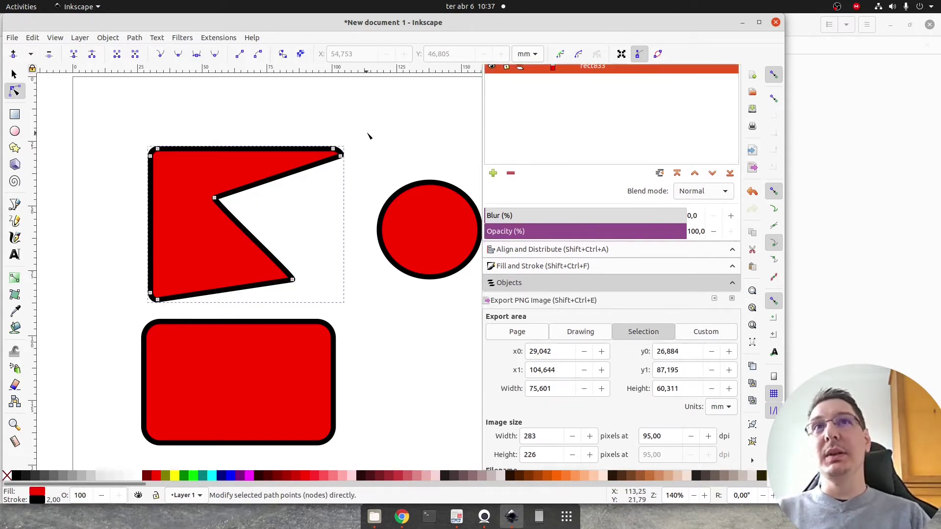
click(292, 280)
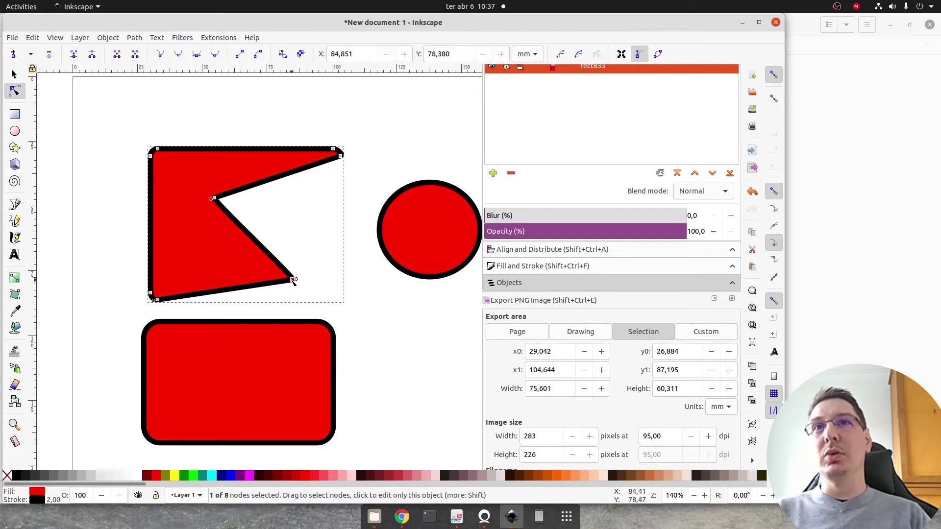
click(215, 199)
scroll(217, 199, up, 2)
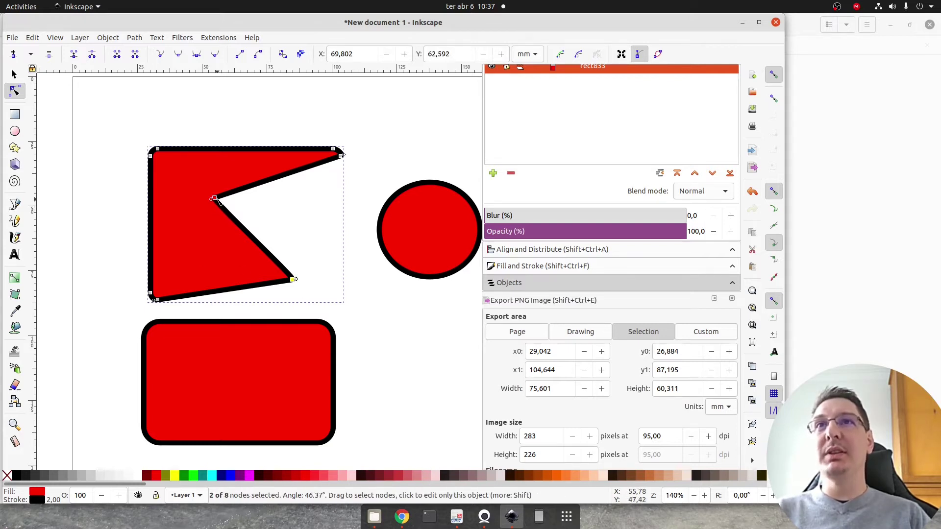
drag(214, 198, 255, 205)
click(251, 124)
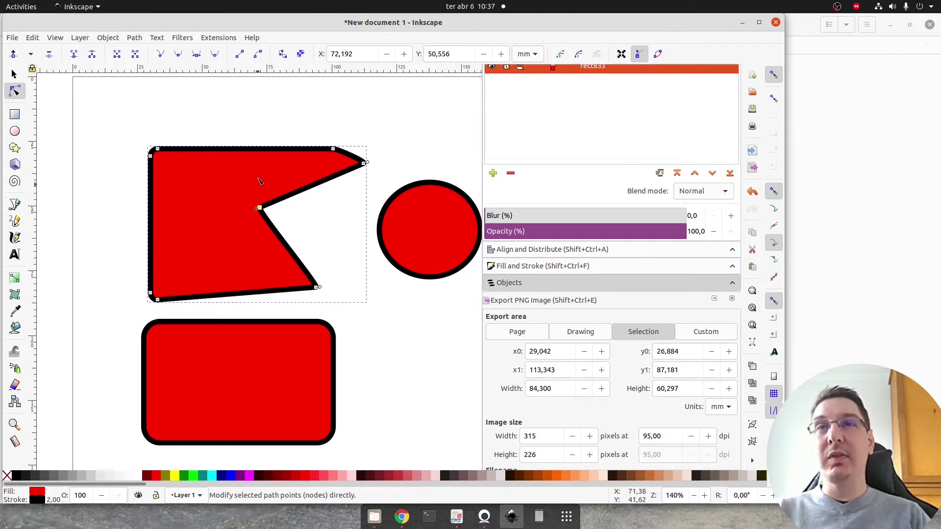
- Select the three nodes of the notch's upper arm and move them together down and left, centring them at about X 81, Y 48 mm
click(286, 132)
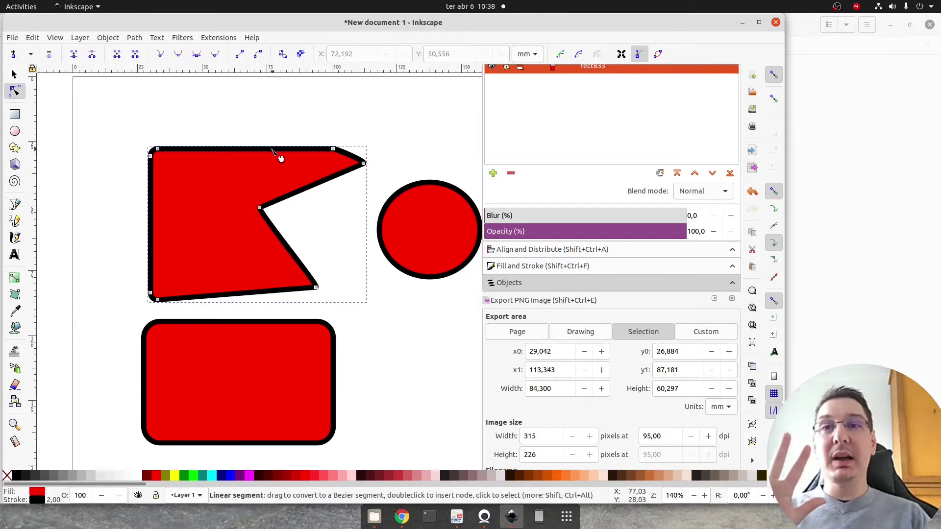
drag(387, 122, 237, 221)
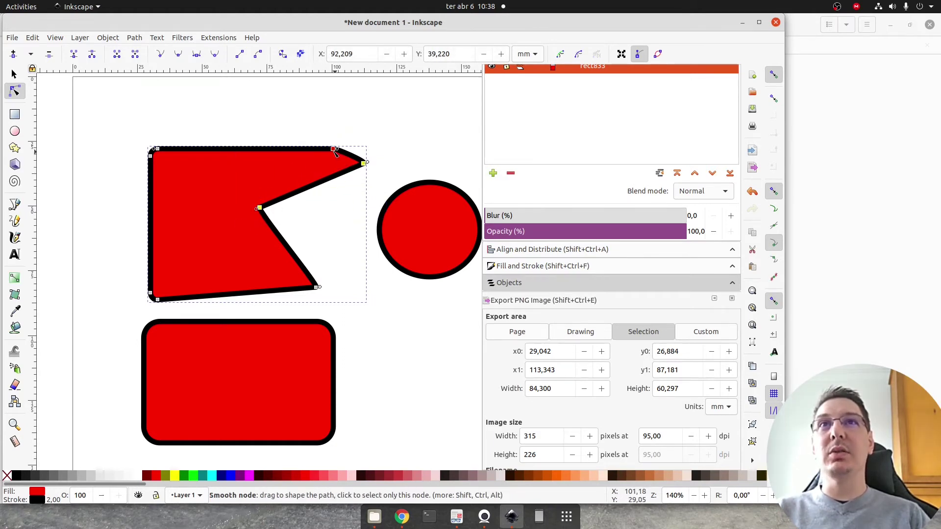
drag(332, 153, 305, 171)
click(398, 165)
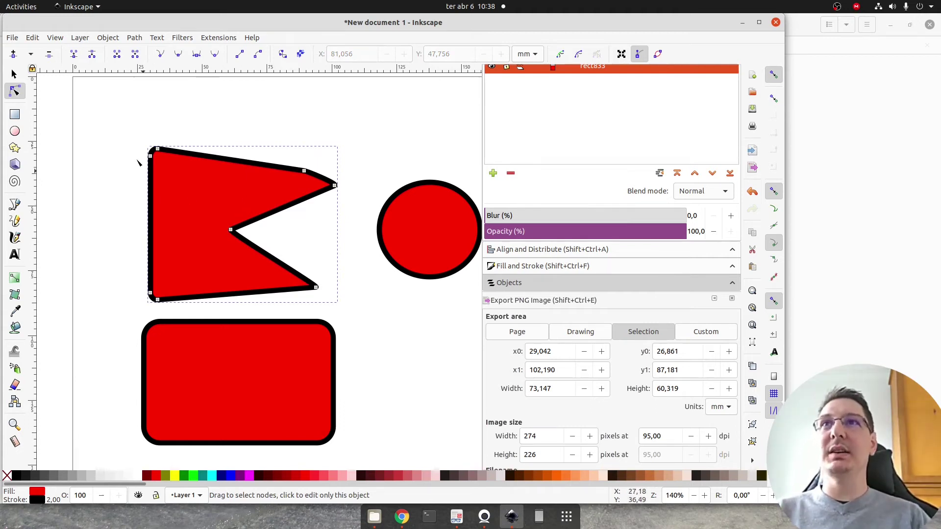
- Move the whole notched path up so its bounding box starts at about X 30, Y 19 mm, and return to node editing
click(14, 74)
drag(235, 208, 239, 188)
click(15, 91)
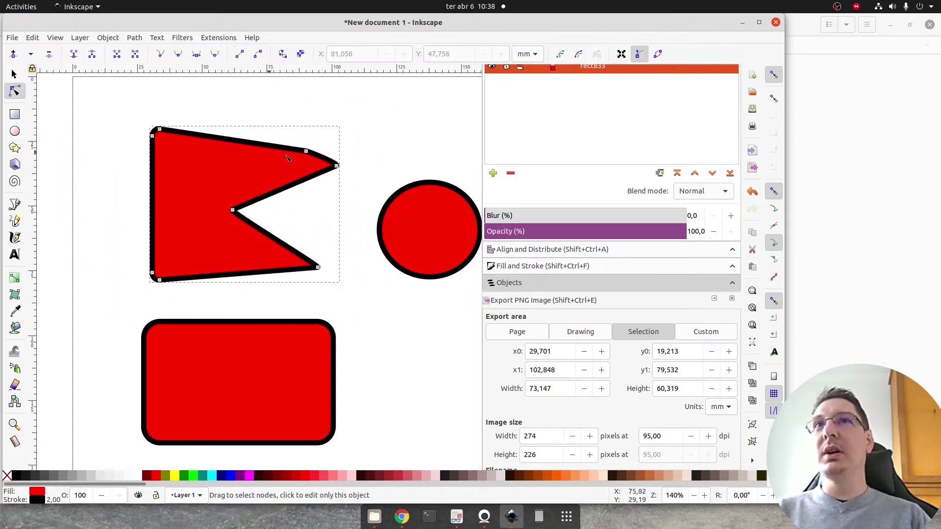
- Move the notch's inner node to the right and down, to about X 74, Y 52 mm
drag(233, 210, 264, 214)
drag(235, 117, 253, 138)
scroll(223, 182, up, 2)
click(246, 215)
scroll(246, 216, up, 2)
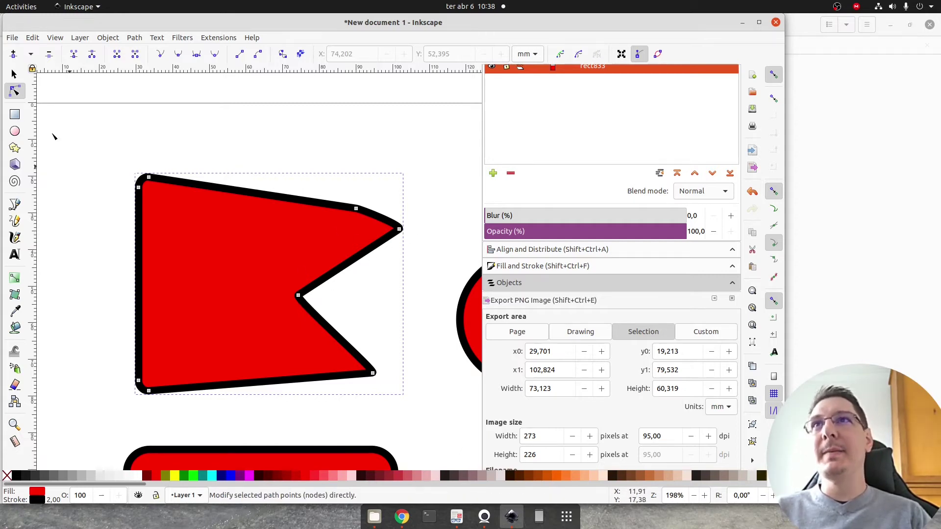
- Insert nodes in the notch's upper segment and the path's straight left edge, moving them to about X 66, Y 34 and X 51, Y 52 mm
drag(406, 228, 286, 301)
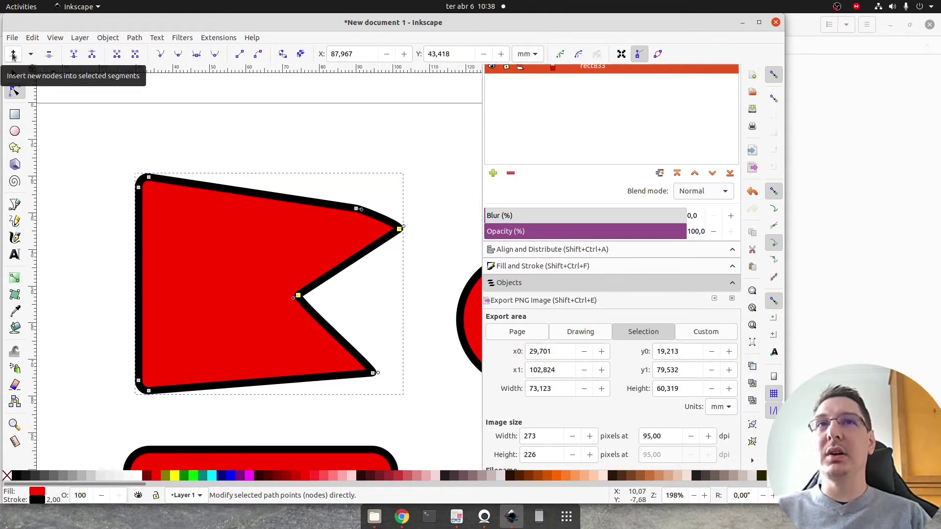
click(14, 55)
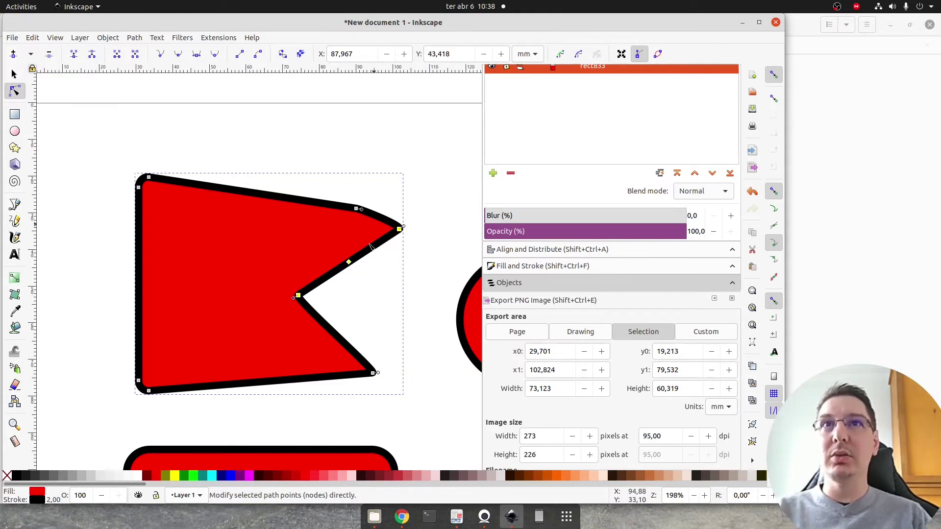
key(Escape)
drag(346, 261, 267, 227)
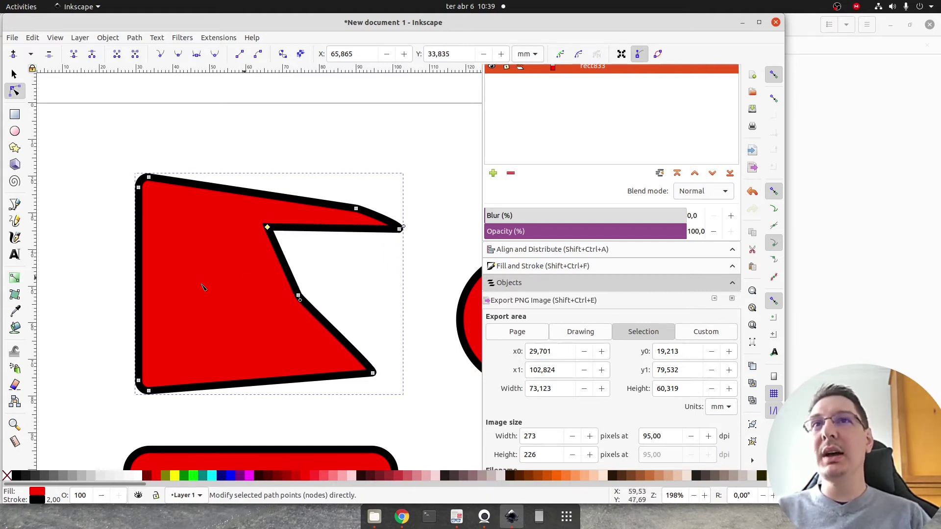
double_click(139, 241)
drag(140, 241, 206, 283)
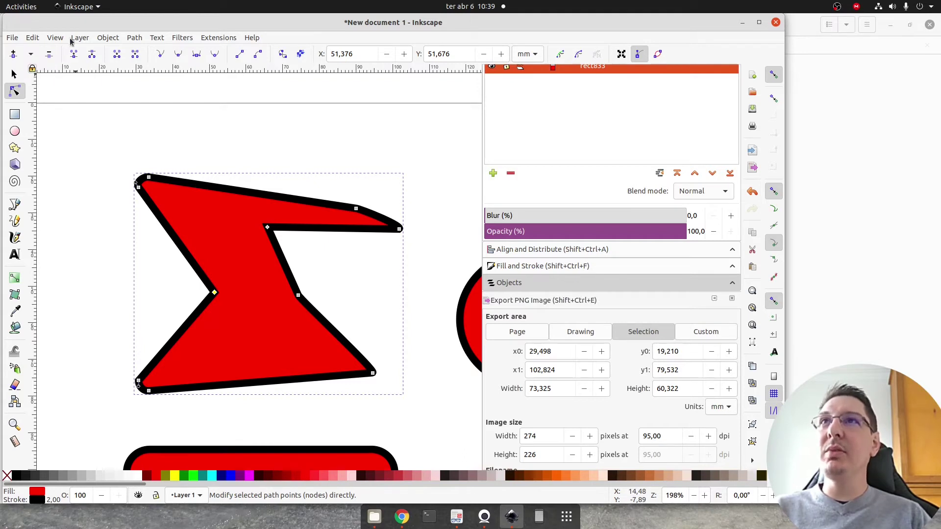
- Delete the inward-pulled node on the path's left side and the notch's lower inner node, keeping the path selected for node editing
click(51, 55)
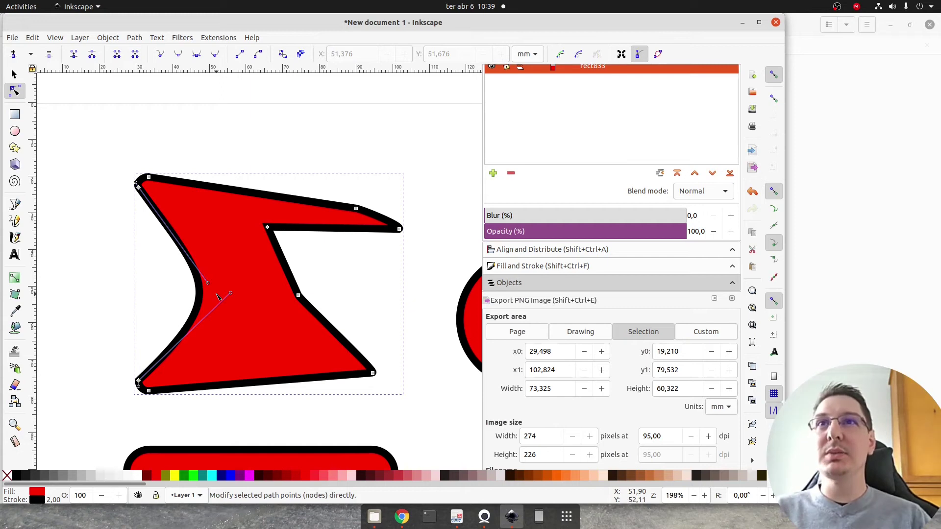
key(ctrl+z)
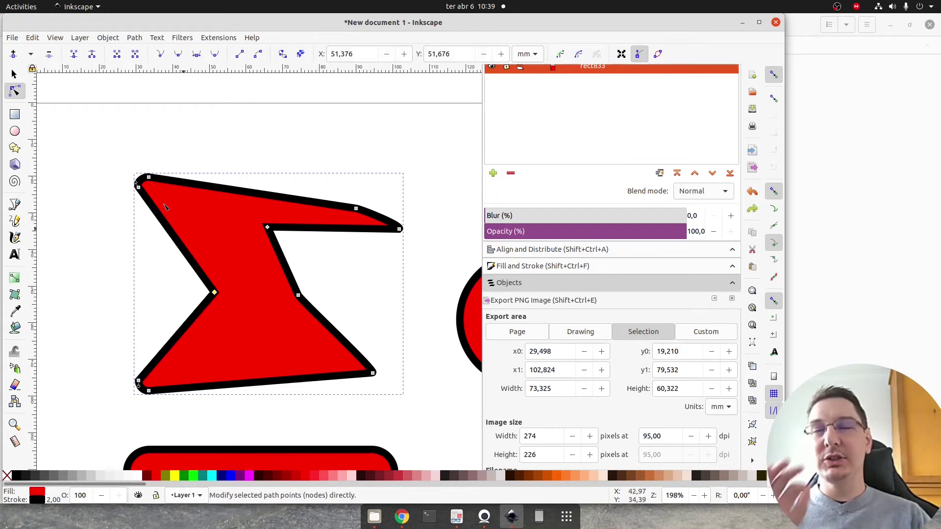
click(50, 55)
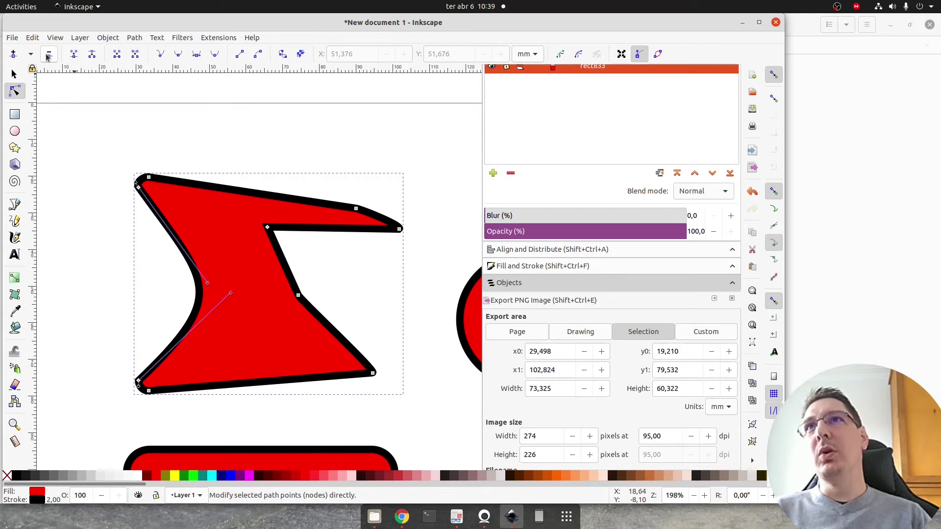
click(298, 295)
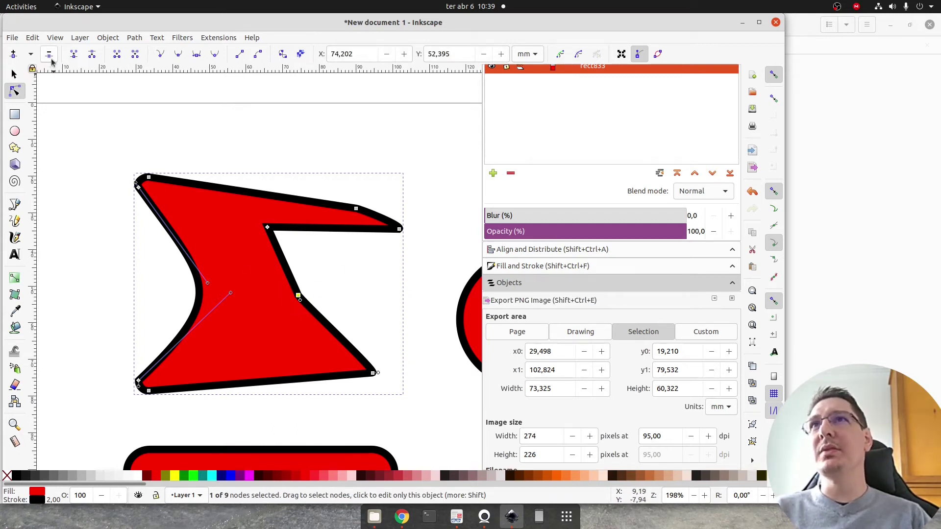
key(Delete)
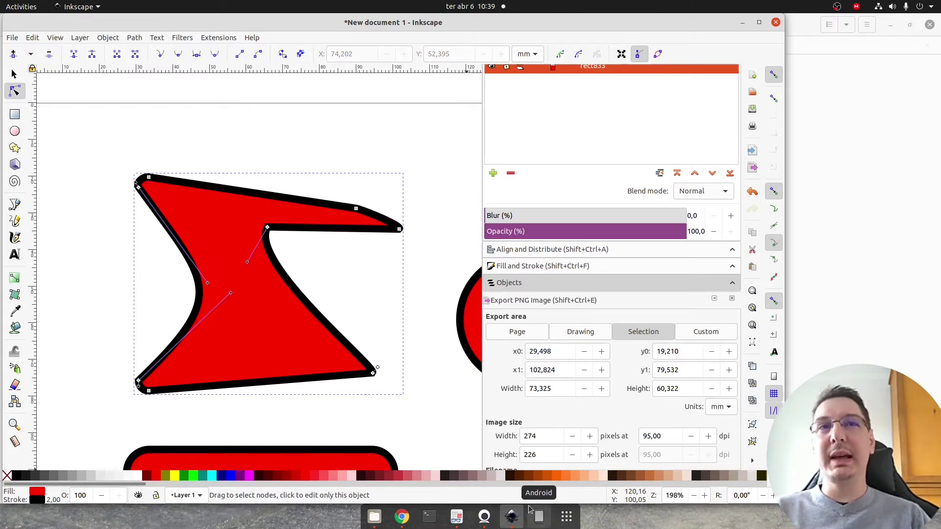
click(366, 285)
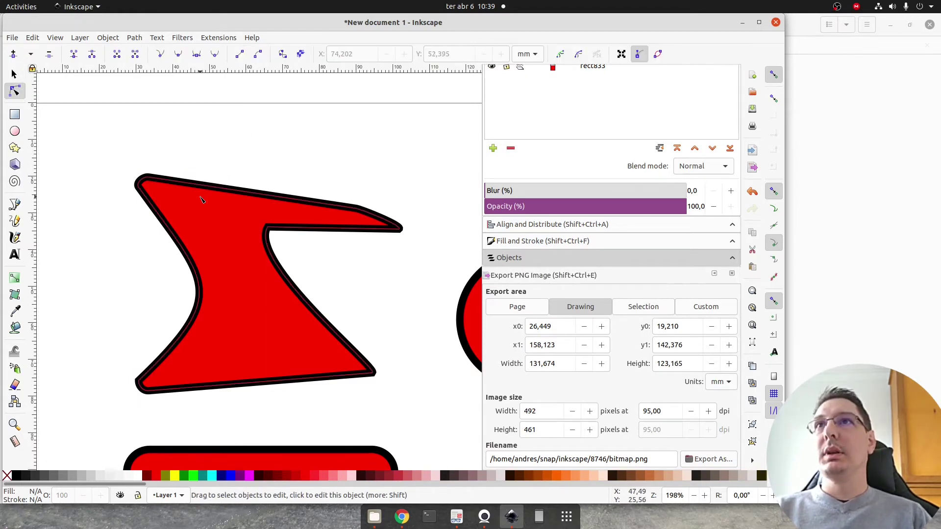
click(176, 236)
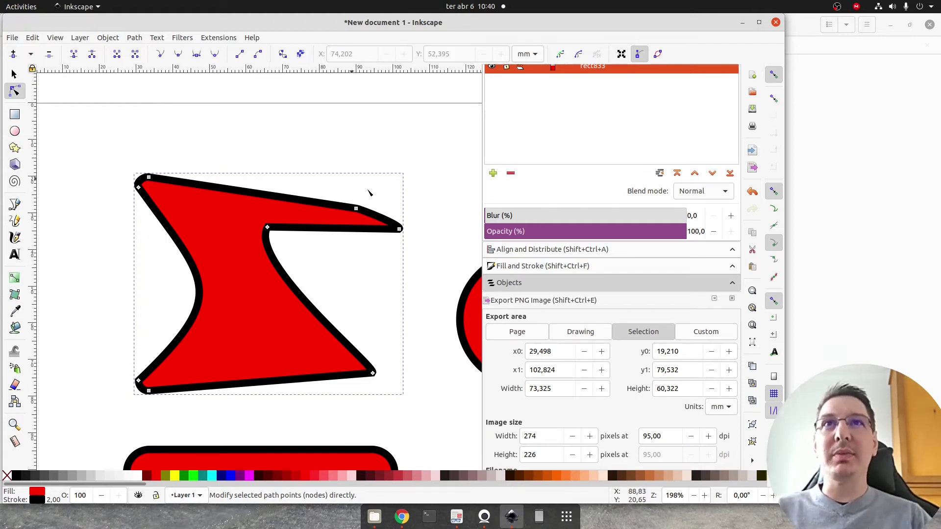
- Break the path at the upper arm's top node and pull the two ends apart, placing one at about X 63, Y 24 mm
click(357, 209)
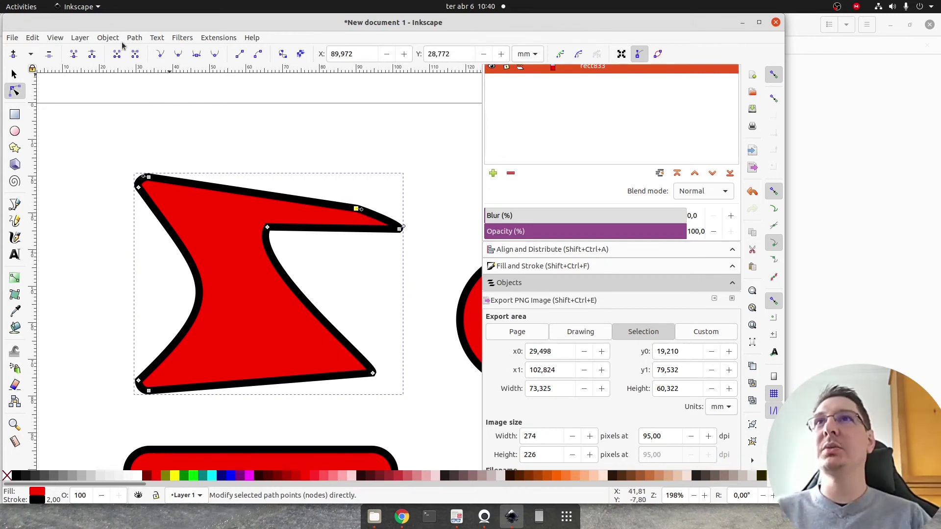
click(93, 58)
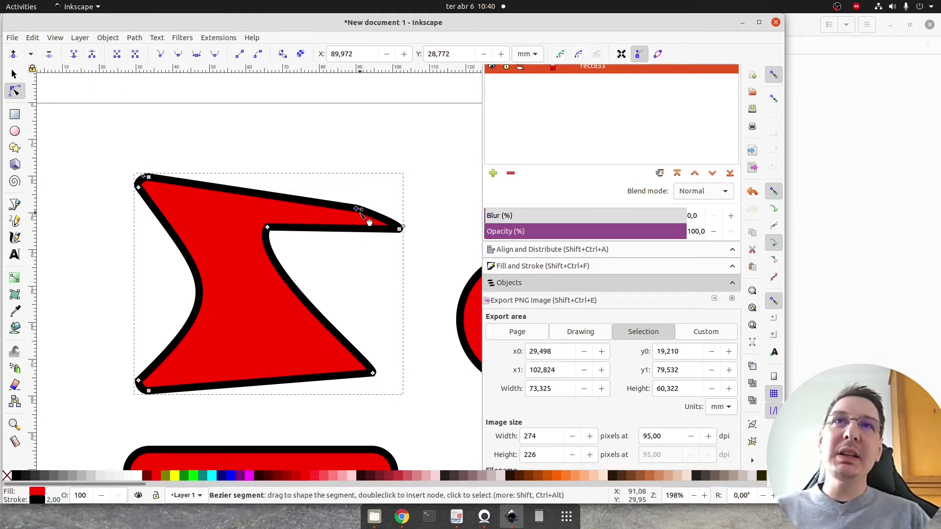
drag(358, 209, 261, 197)
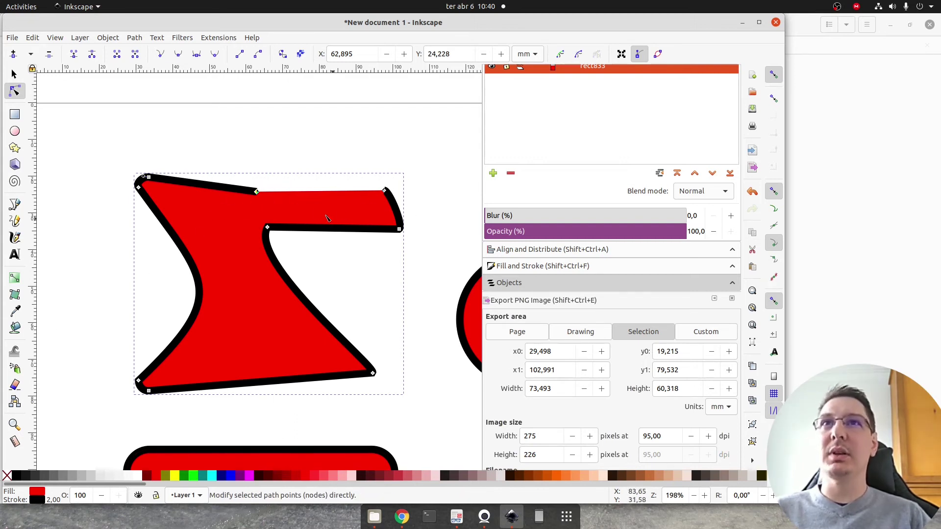
click(367, 179)
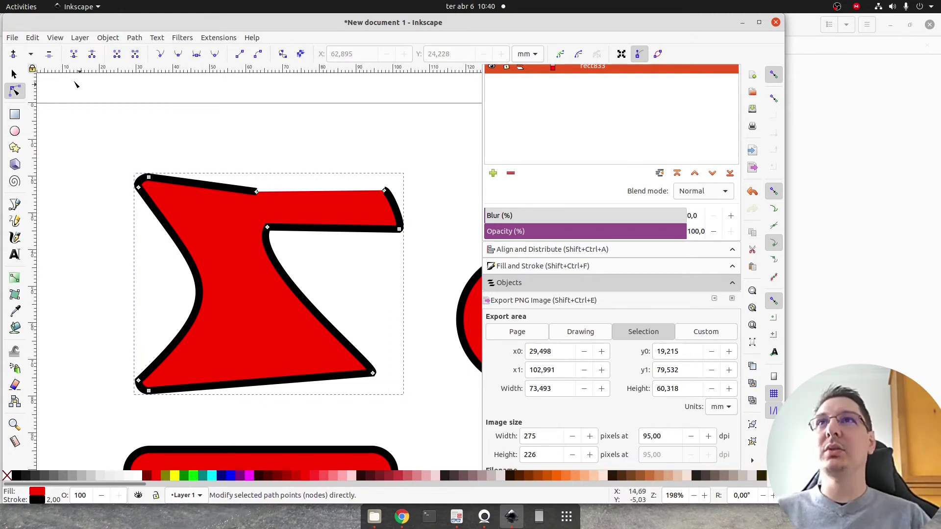
- Select the path's two open end nodes, try merging them into one, and join them with a new segment instead
drag(415, 171, 247, 210)
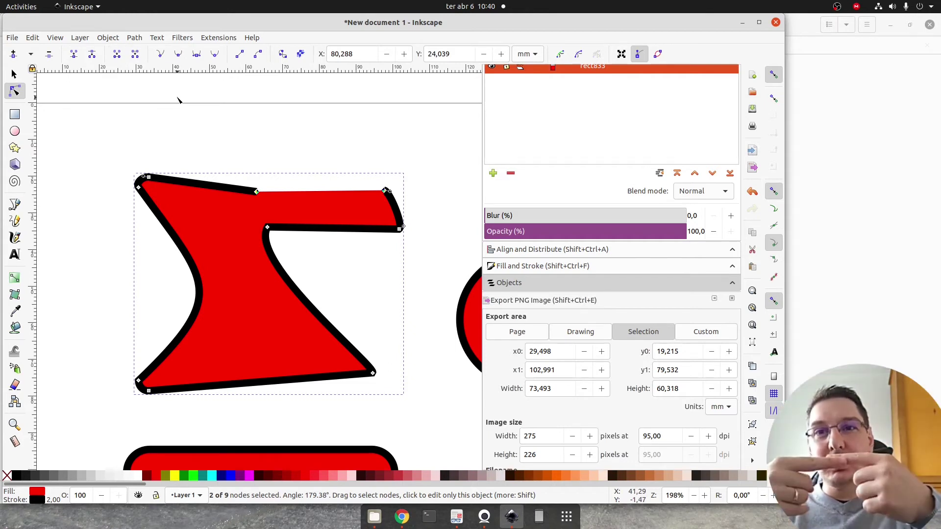
click(118, 55)
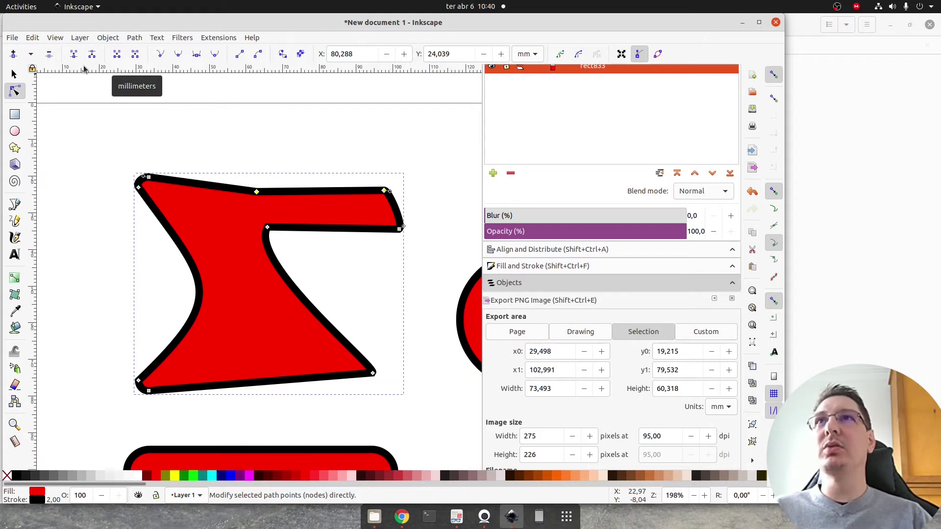
click(91, 54)
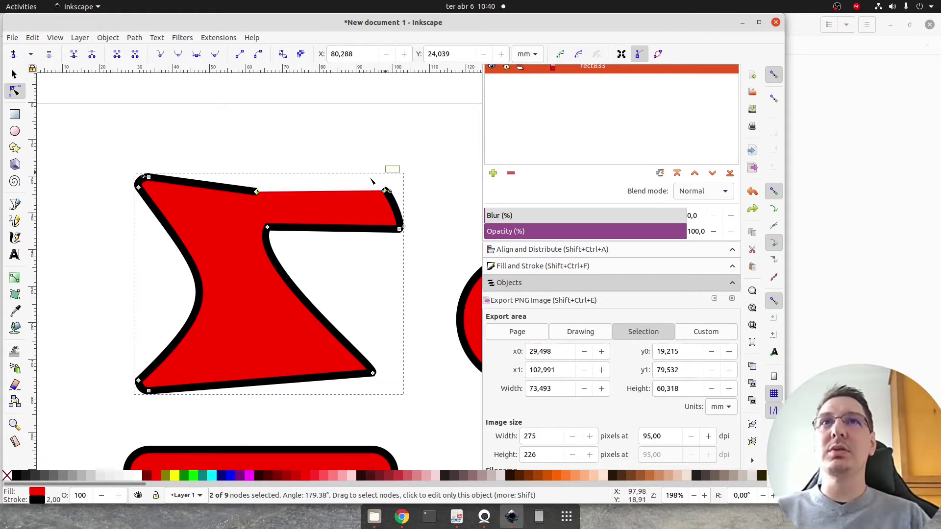
click(79, 56)
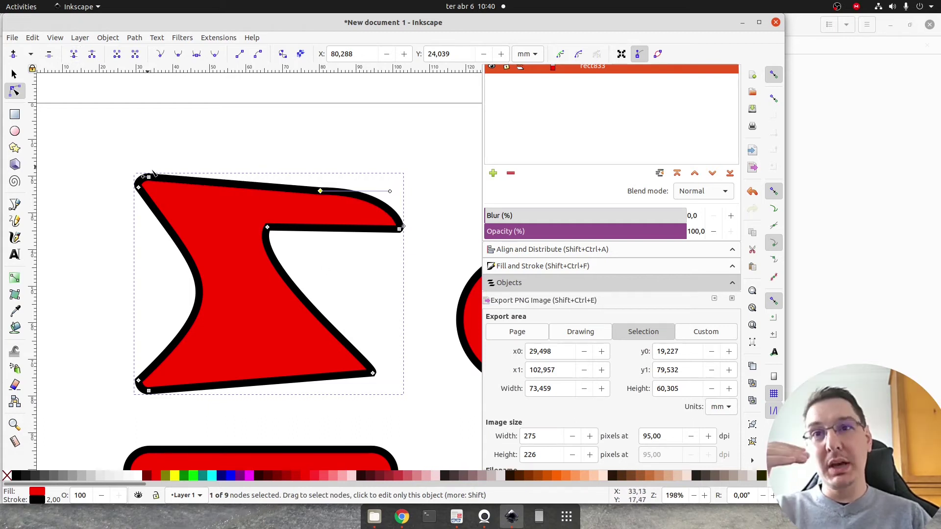
key(ctrl+z)
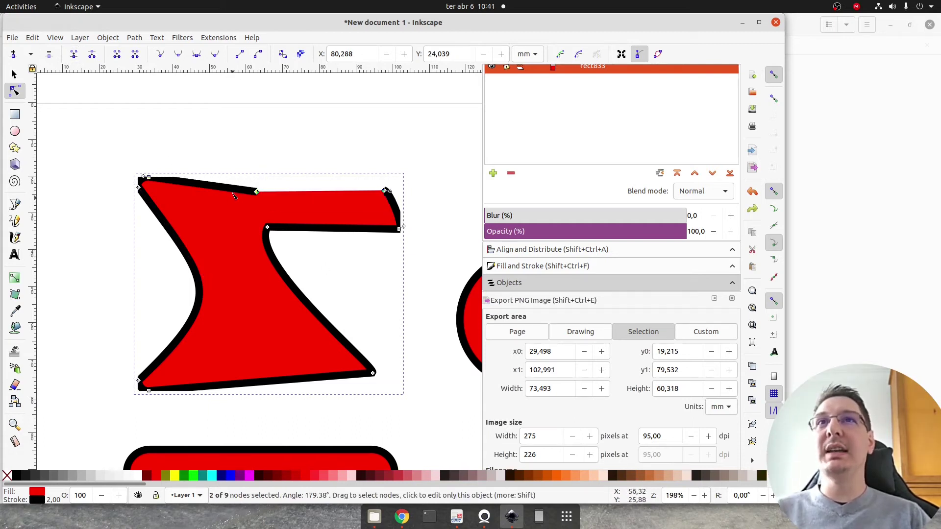
click(117, 55)
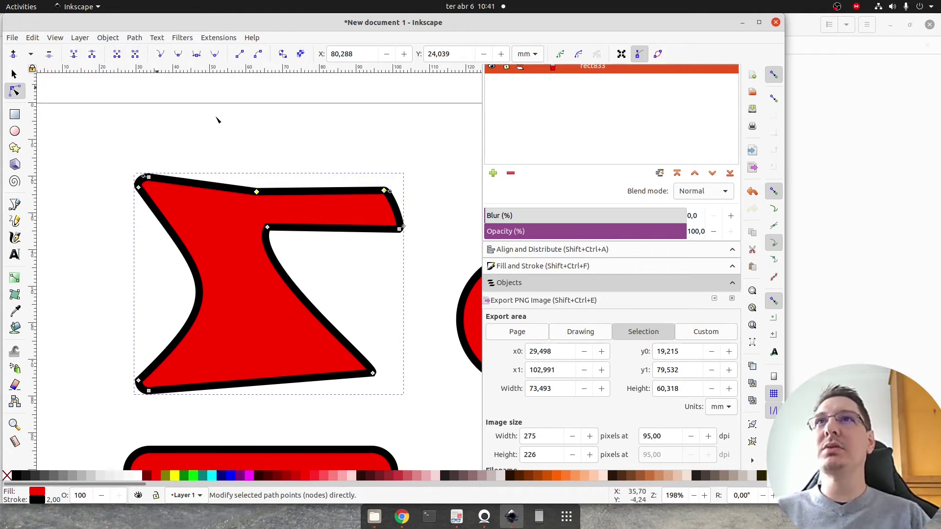
- Delete the segment between the two nodes along the upper arm's lower edge and clear the node selection
click(411, 259)
drag(408, 219, 246, 240)
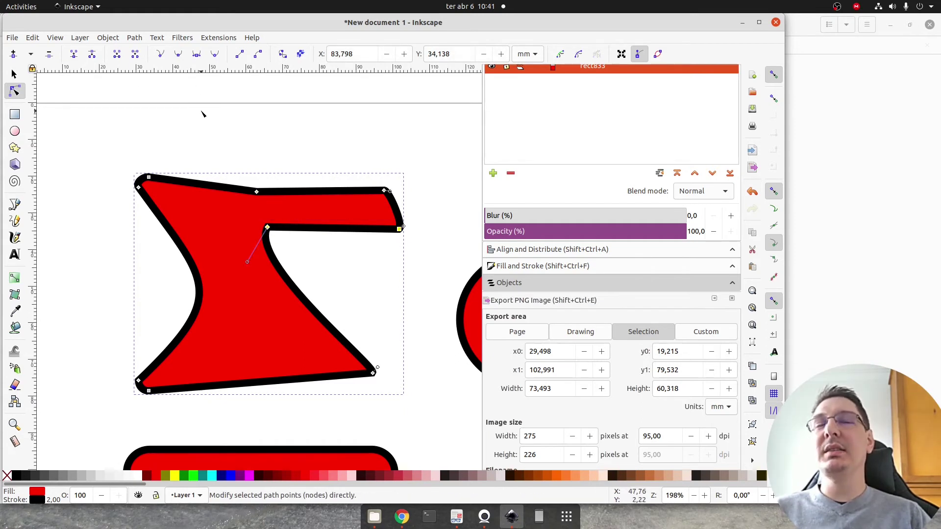
click(136, 55)
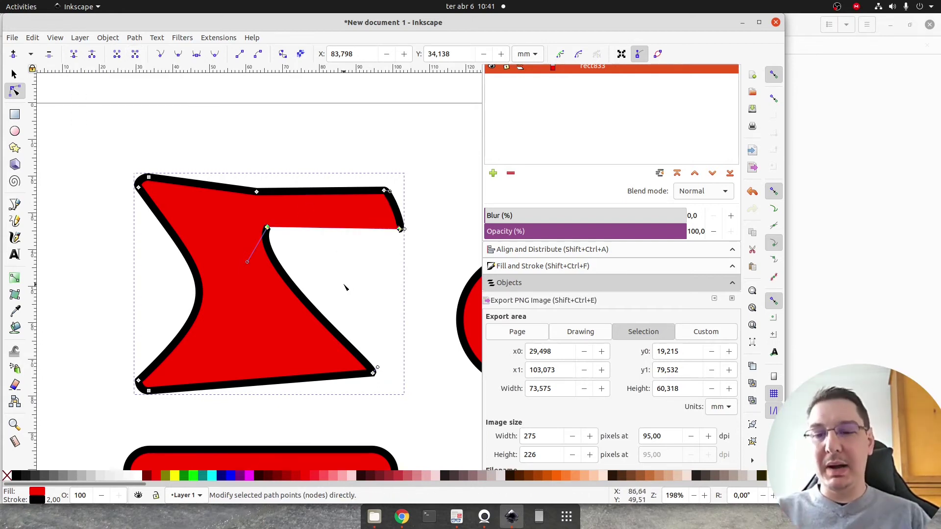
key(Escape)
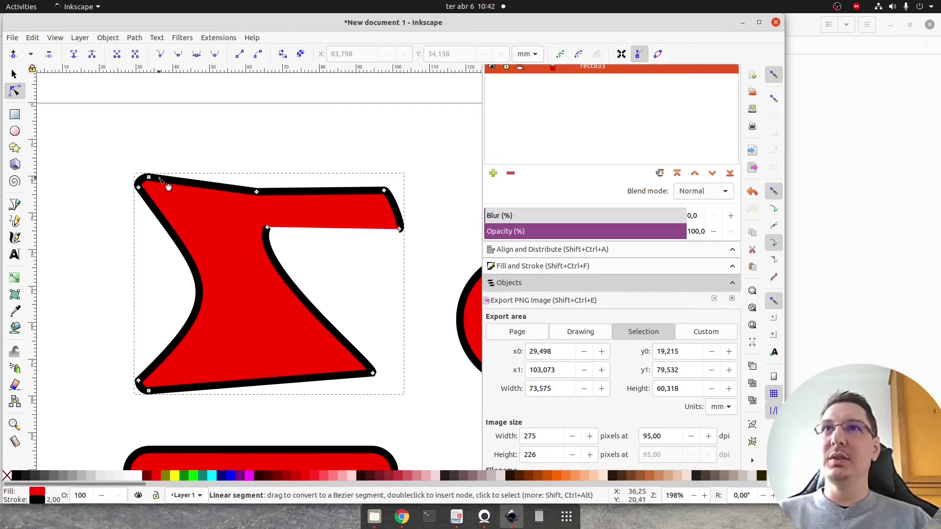
- Reshape the left curve and corner with the upper-left node's handles, shortening the curve's handle and pulling the corner's handle outward
click(206, 300)
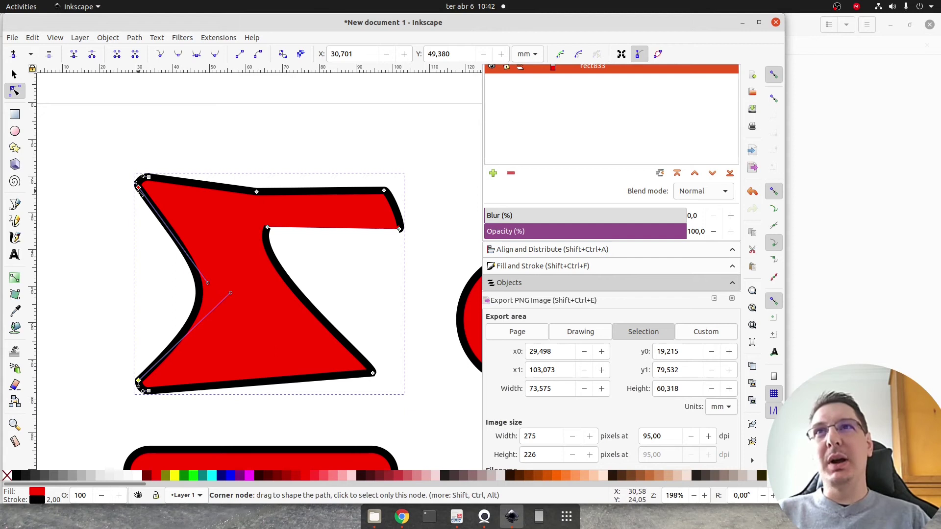
drag(208, 283, 77, 268)
drag(178, 320, 181, 256)
mouse_move(138, 185)
mouse_down()
mouse_move(80, 105)
mouse_move(94, 151)
mouse_move(87, 165)
mouse_move(94, 111)
mouse_move(103, 147)
mouse_move(126, 174)
mouse_up()
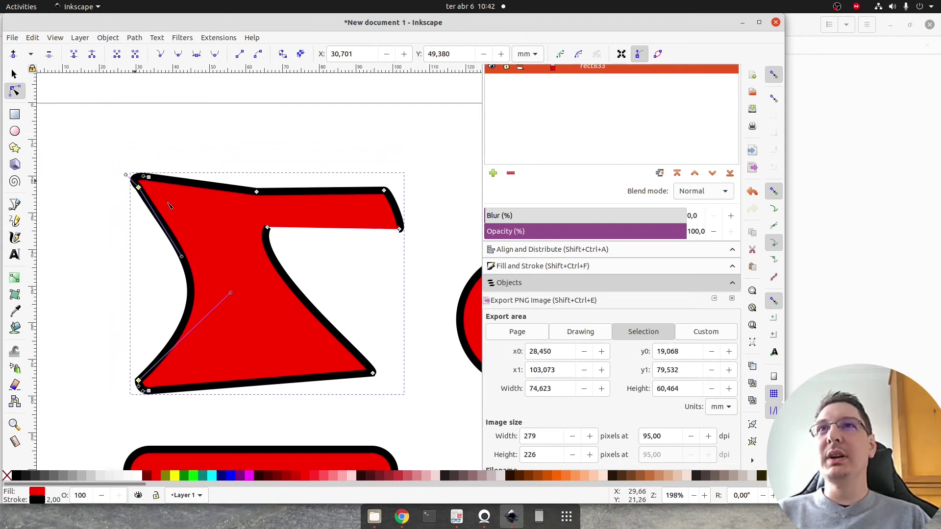
- Close the gap along the upper arm's lower edge by joining its two end nodes with a new segment
click(266, 232)
click(435, 217)
drag(425, 212, 260, 252)
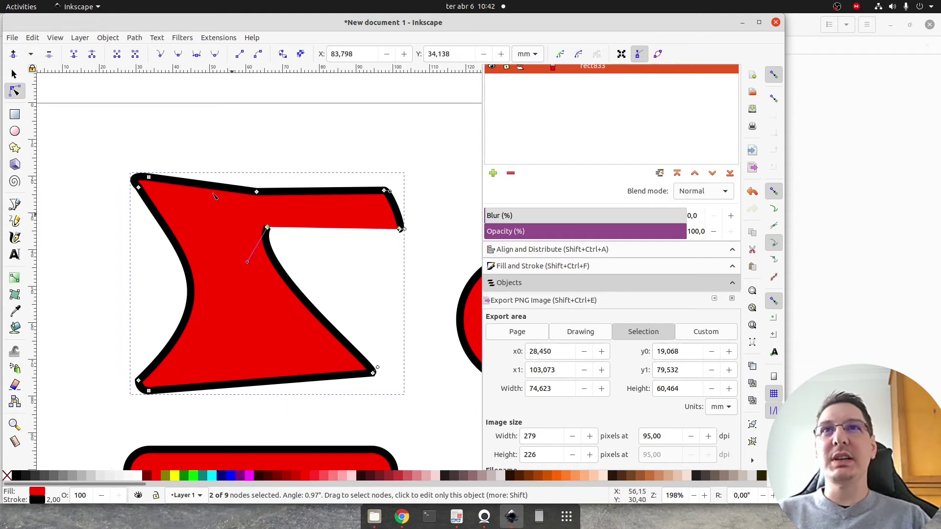
click(123, 56)
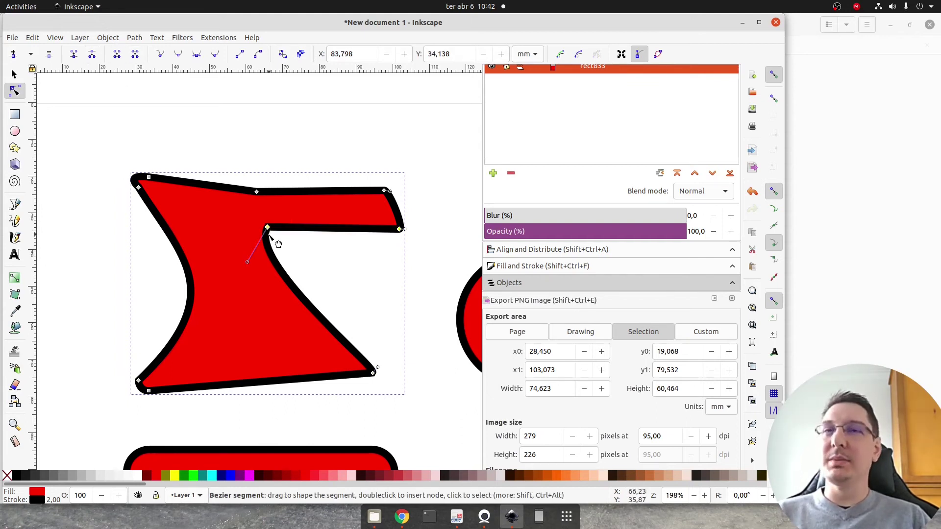
click(302, 255)
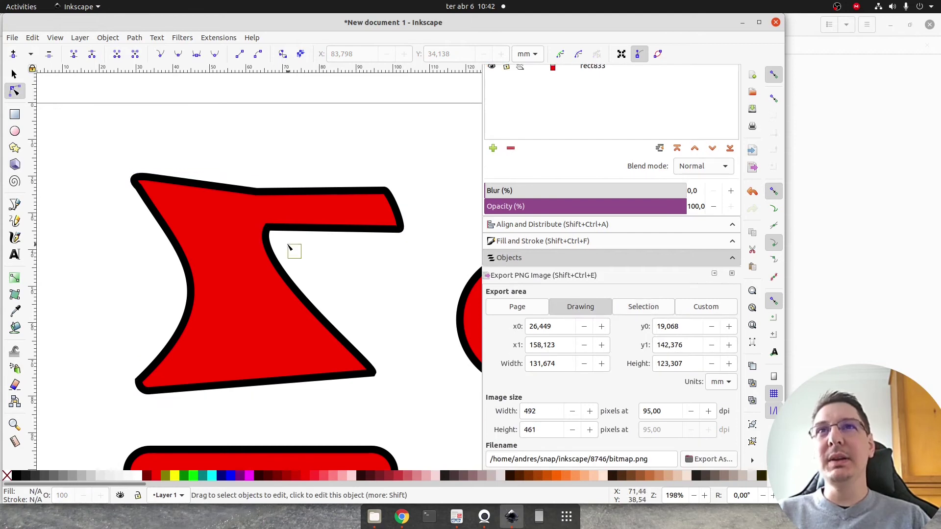
click(291, 281)
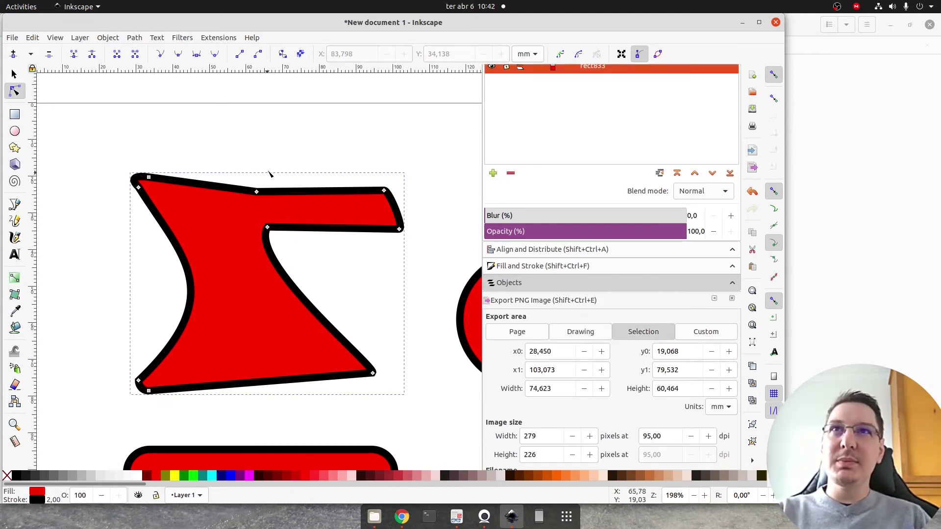
- Try deleting the middle node of the path's upper edge, undo the deletion and deselect the path
drag(246, 202, 246, 204)
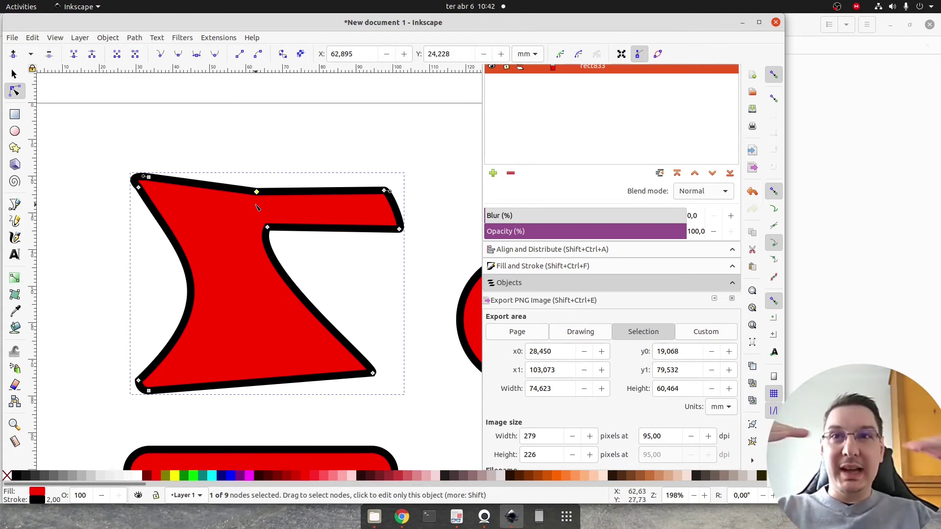
key(Delete)
key(ctrl+z)
click(309, 166)
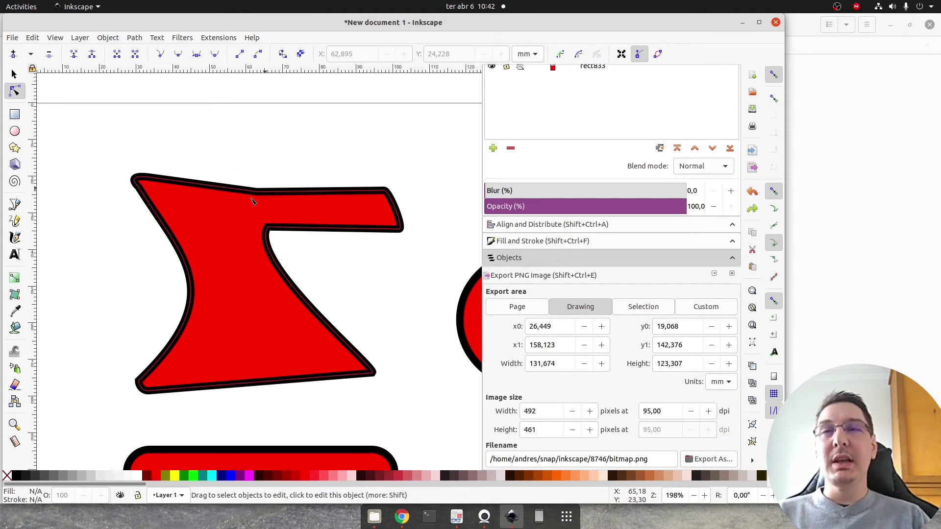
- Move the upper edge's middle node up to about X 65.1, Y 4.4 mm, forming a peak in the outline
click(255, 191)
click(275, 181)
scroll(260, 190, up, 3)
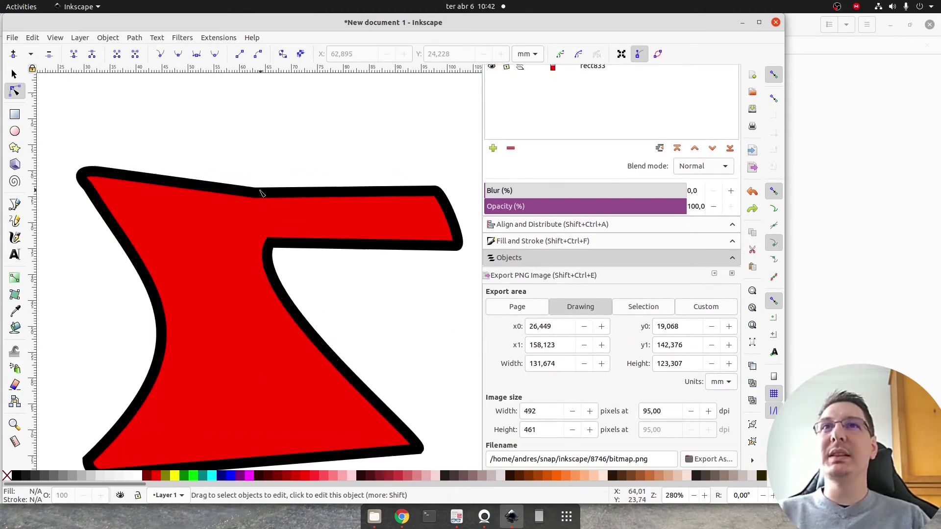
click(261, 195)
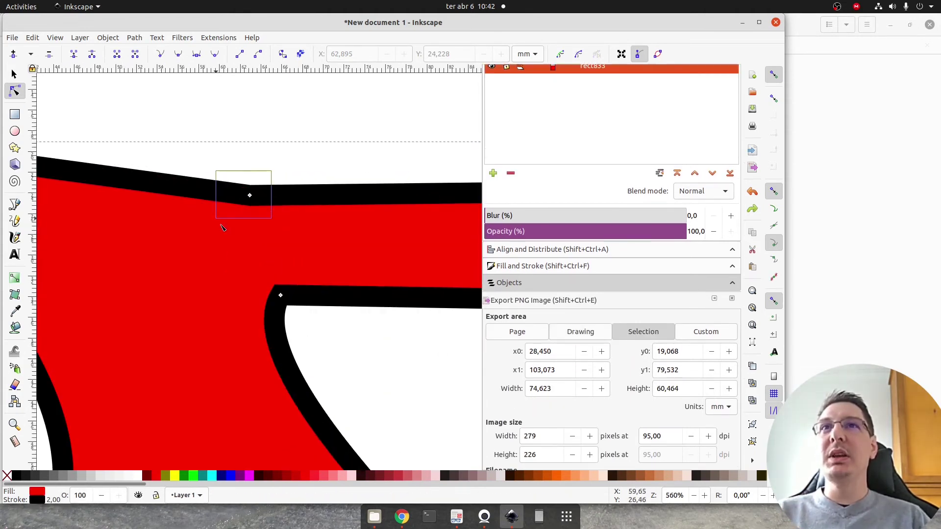
drag(250, 195, 260, 118)
scroll(272, 168, down, 4)
drag(271, 158, 273, 123)
scroll(296, 154, up, 4)
drag(280, 207, 287, 219)
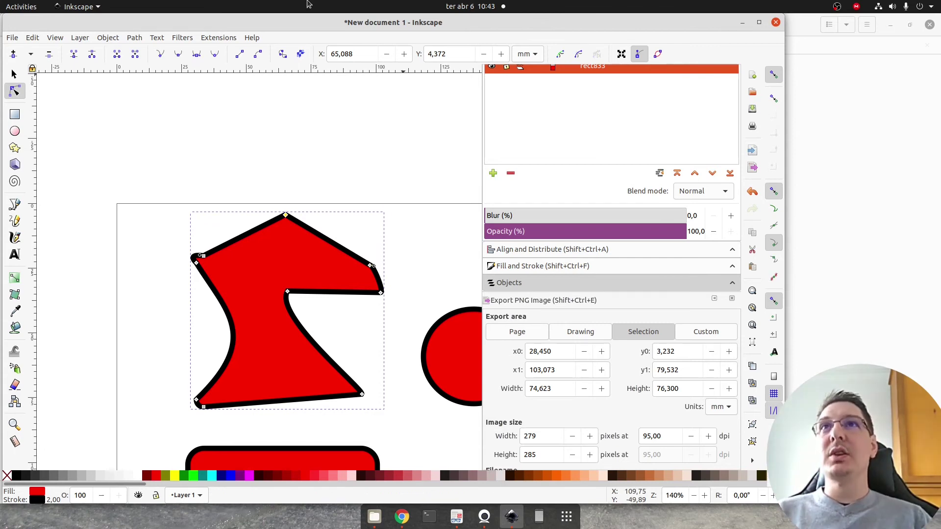
- Give the peak node curve handles and move each one independently, bulging the arm side outward and bending the other side inward
click(177, 55)
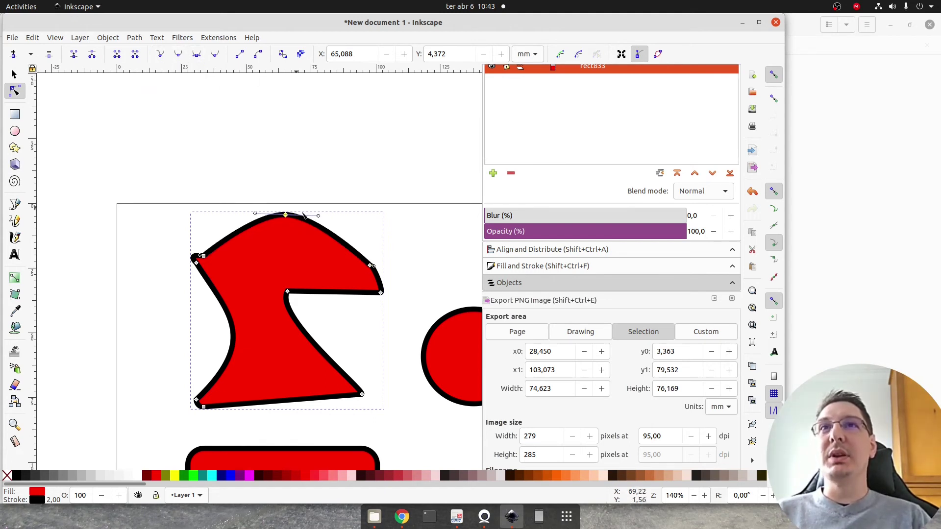
drag(318, 216, 337, 201)
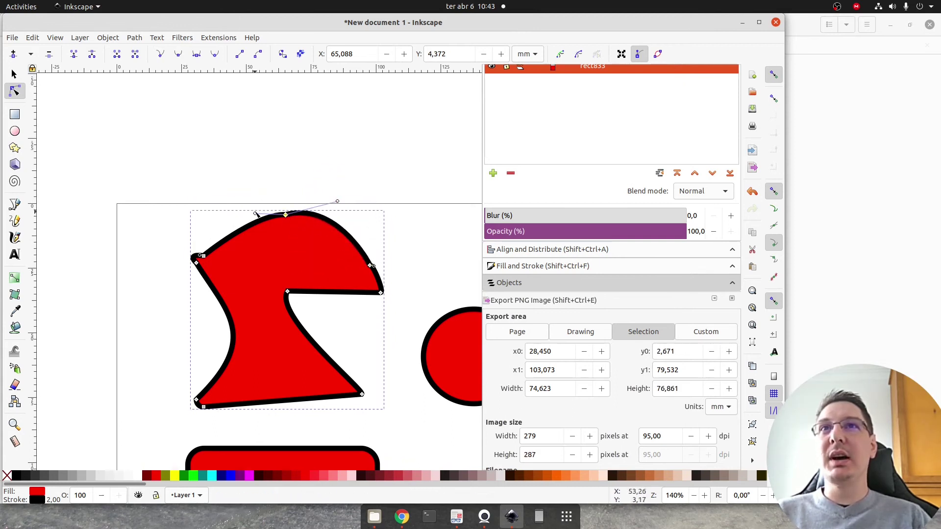
drag(256, 214, 282, 265)
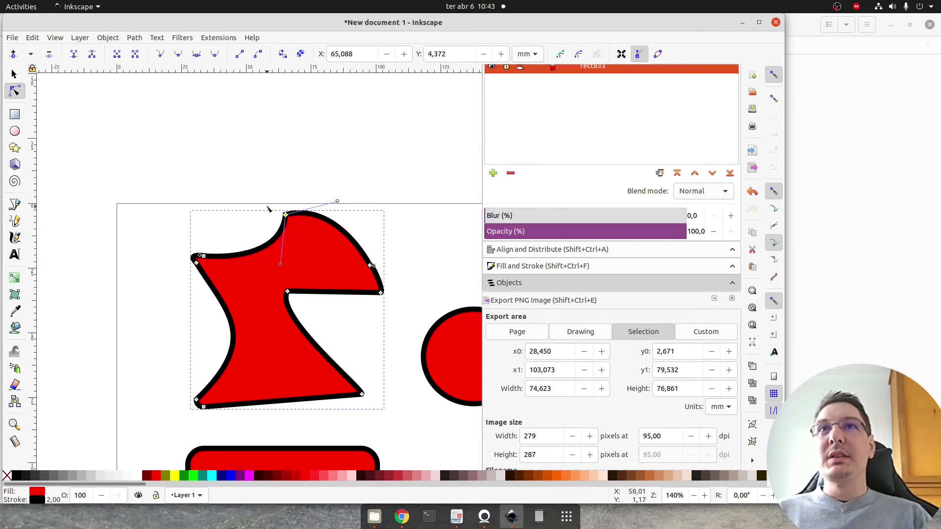
- Make the peak node smooth and reshape its adjoining curves by rotating and lengthening both aligned handles
click(178, 54)
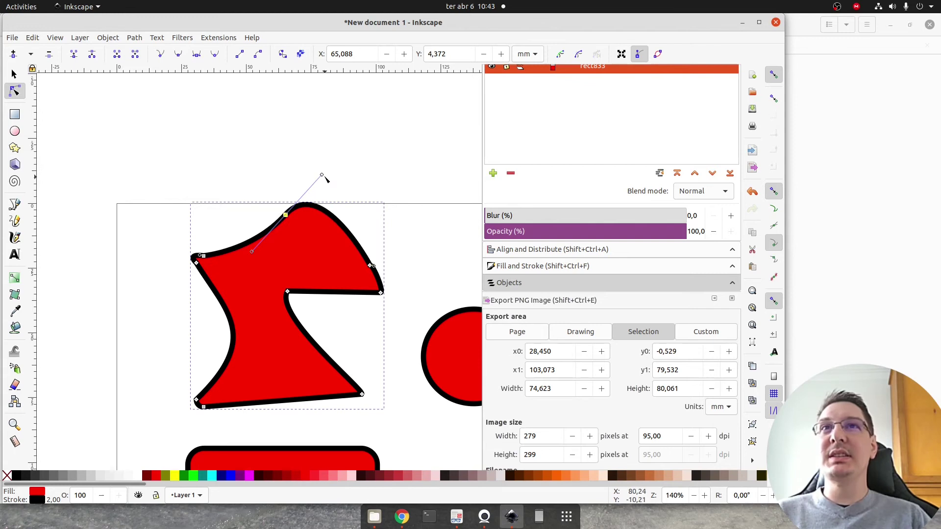
drag(323, 177, 428, 186)
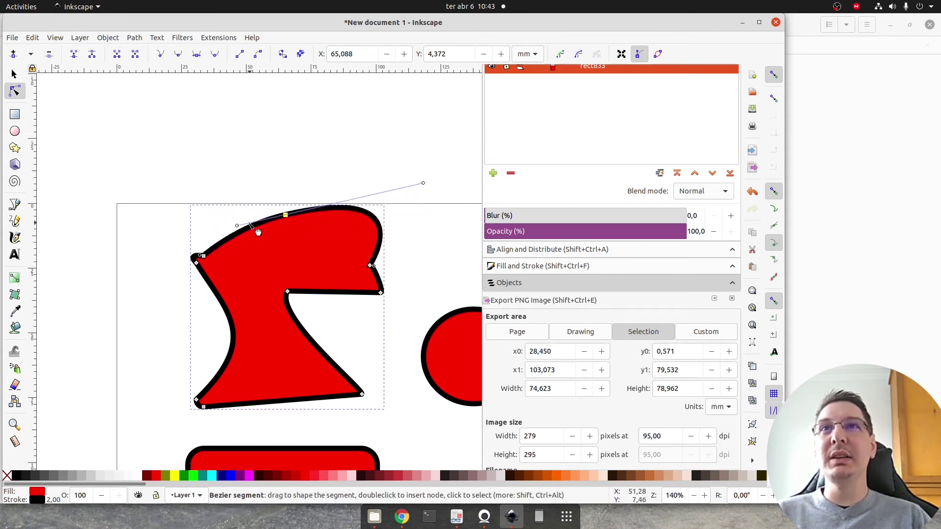
drag(237, 225, 260, 223)
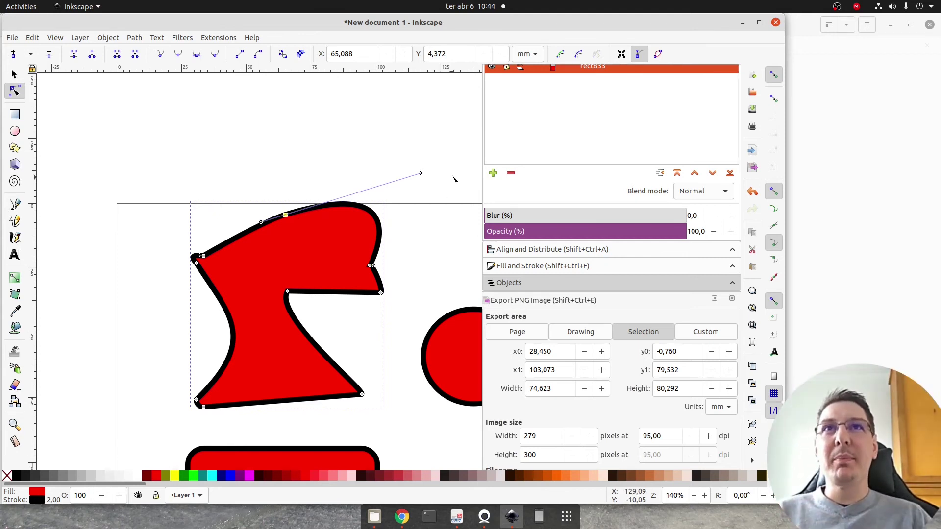
drag(421, 174, 435, 162)
drag(262, 222, 267, 221)
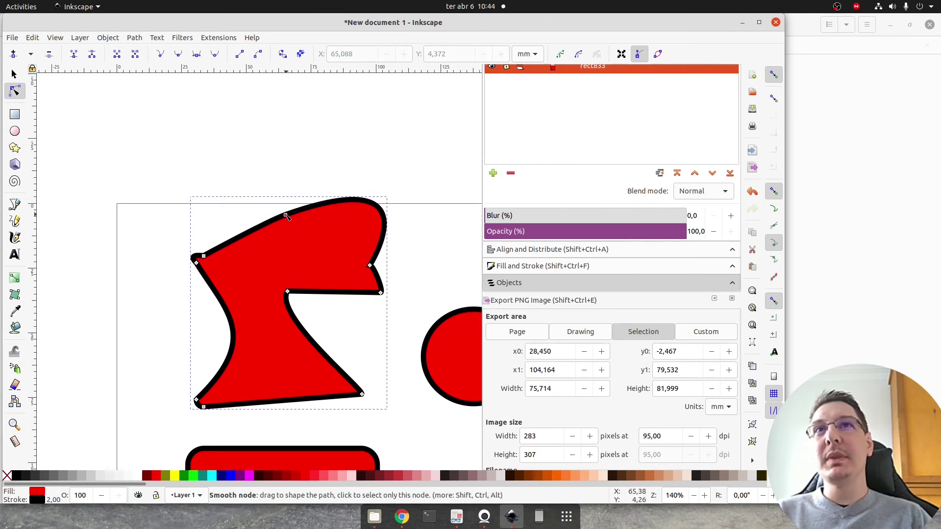
drag(441, 162, 433, 184)
drag(269, 223, 209, 232)
drag(433, 184, 417, 217)
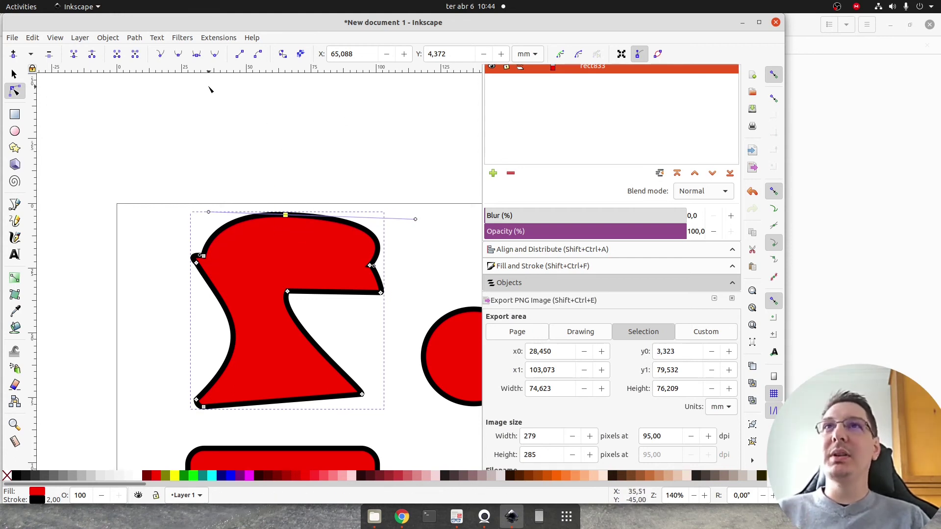
- Make the peak node symmetric and swing its equal-length handles steeply, pulling the arm-side curve inward
click(198, 55)
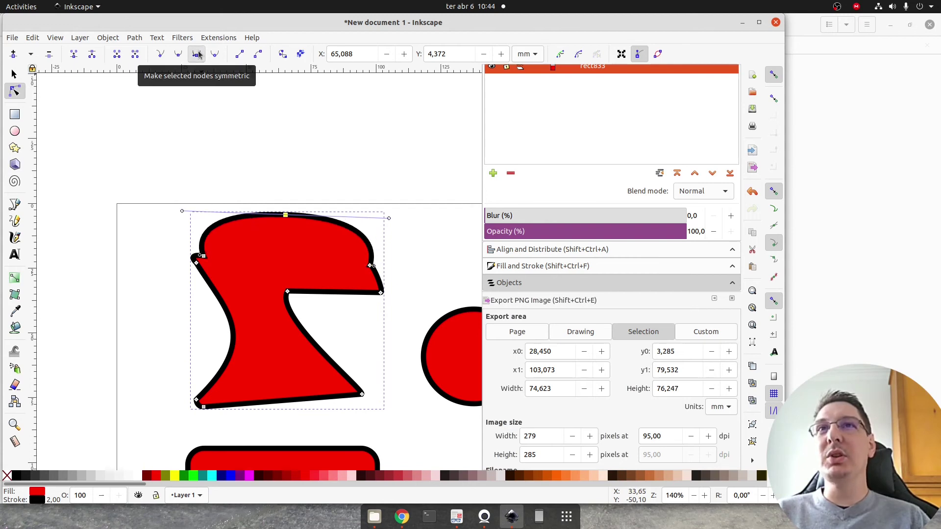
drag(388, 219, 305, 259)
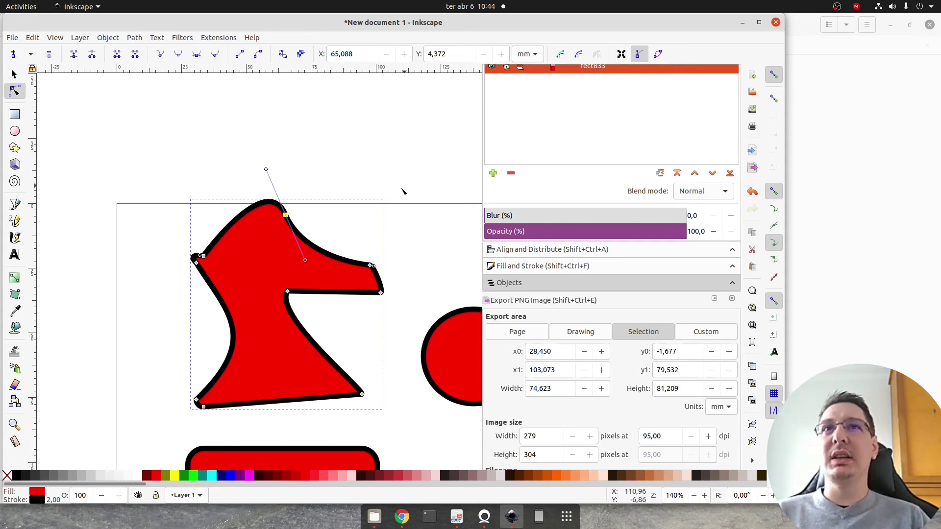
- Straighten the segment between the peak and the arm's upper node, convert it back to a curve and bend it inward
click(375, 194)
drag(398, 196, 284, 271)
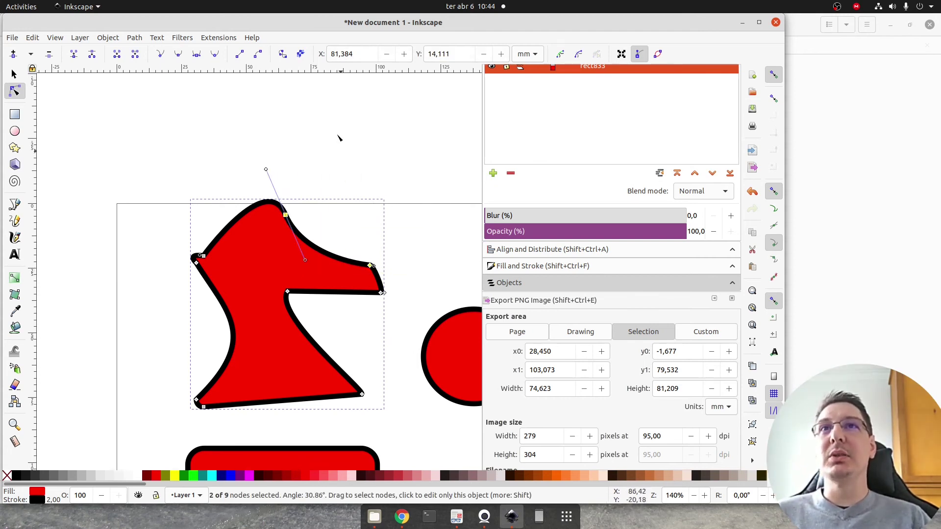
click(240, 57)
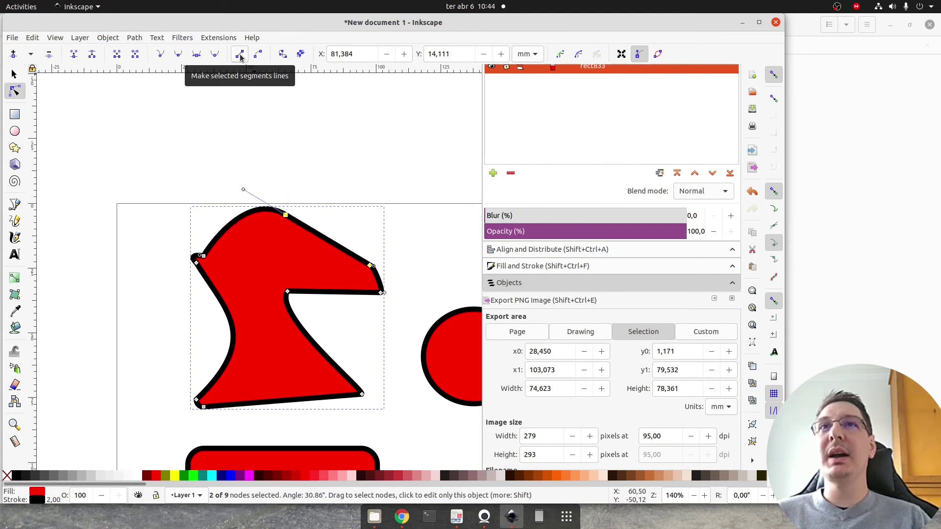
click(259, 54)
drag(313, 231, 298, 248)
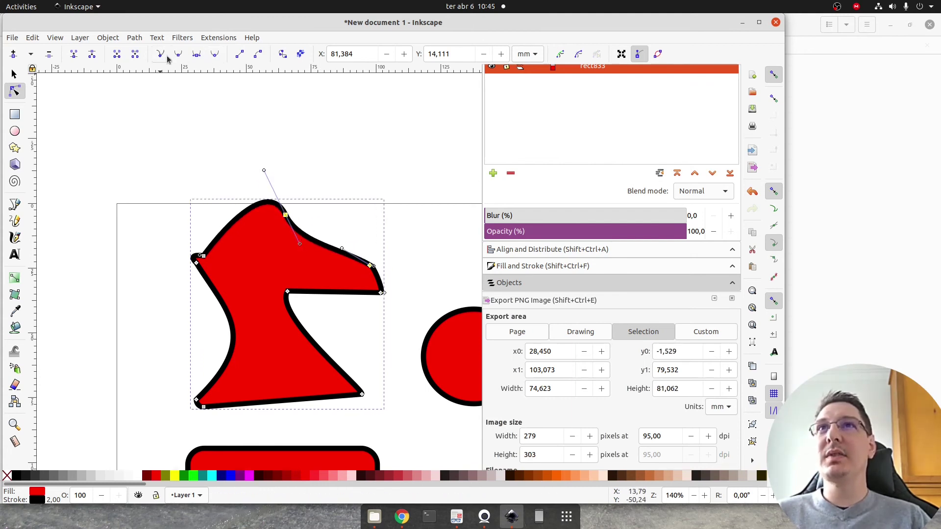
- Convert the two segments on either side of the peak node to straight lines and clear the node selection
click(298, 200)
drag(207, 258, 208, 257)
click(241, 54)
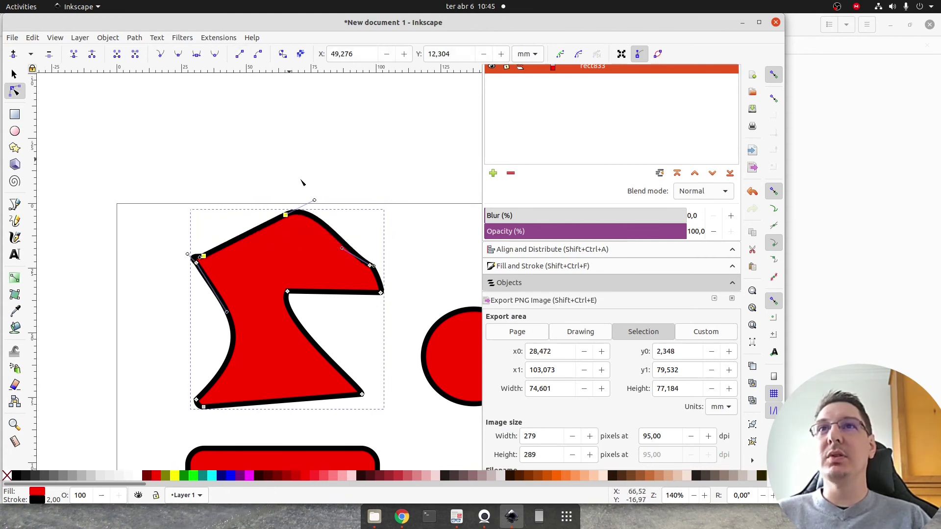
drag(337, 238, 272, 314)
drag(394, 198, 271, 276)
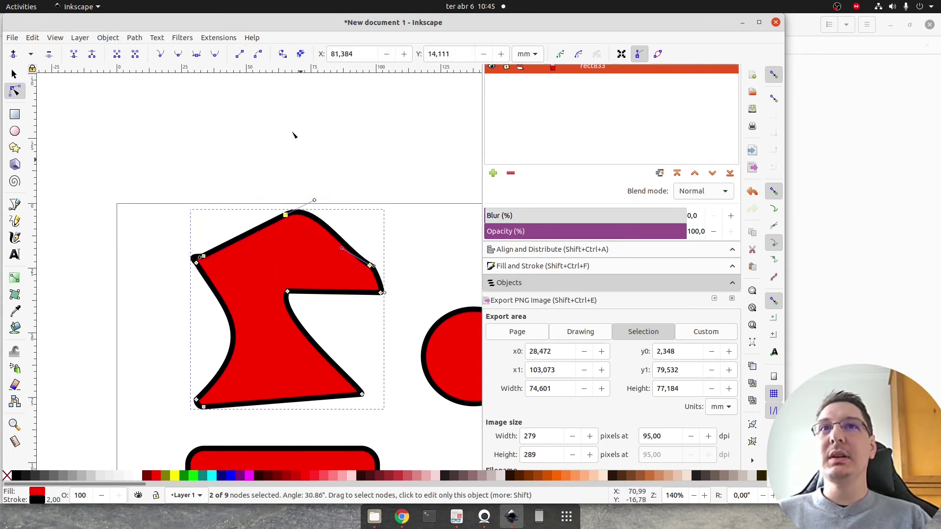
click(240, 55)
click(338, 188)
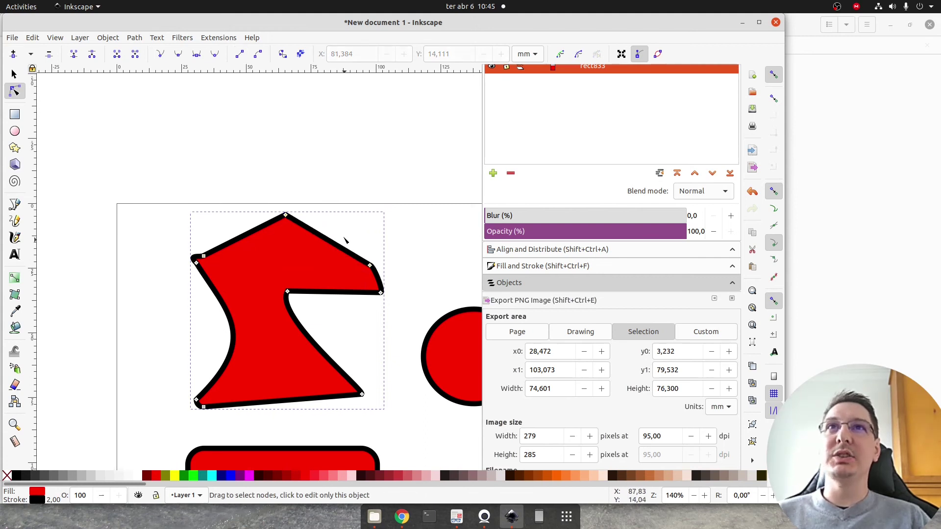
- Deselect the reshaped path and switch to the Select tool
click(345, 338)
drag(312, 351, 280, 310)
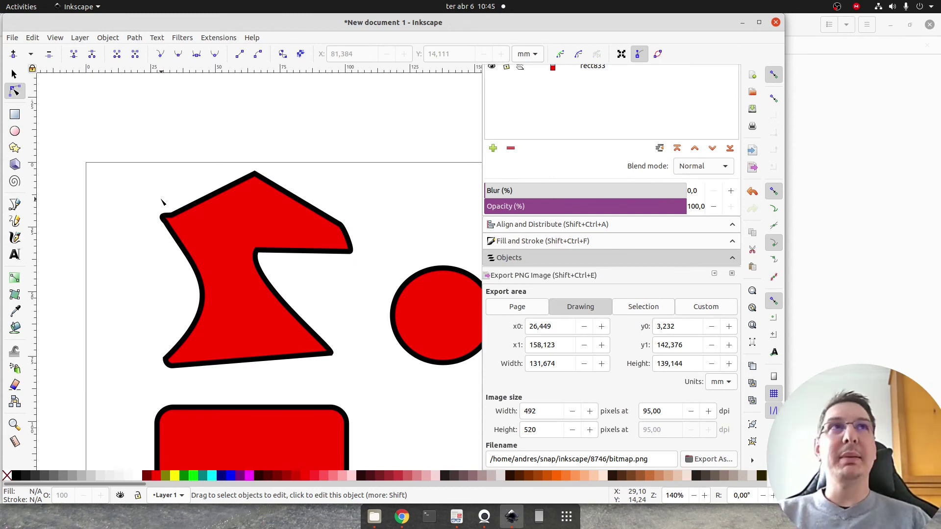
key(s)
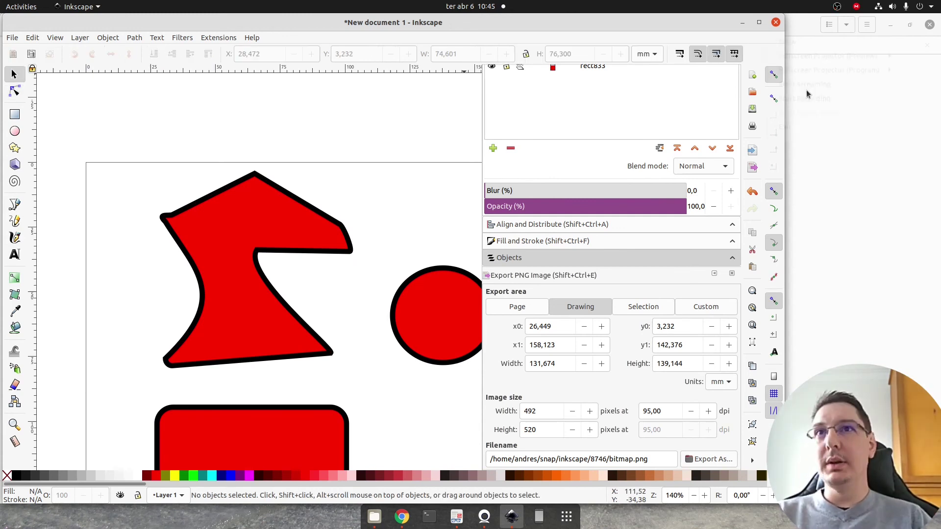
- Draw an open path of straight and curved segments around the circle with the Pen tool, about 90 by 112 mm
click(14, 208)
drag(348, 293, 196, 150)
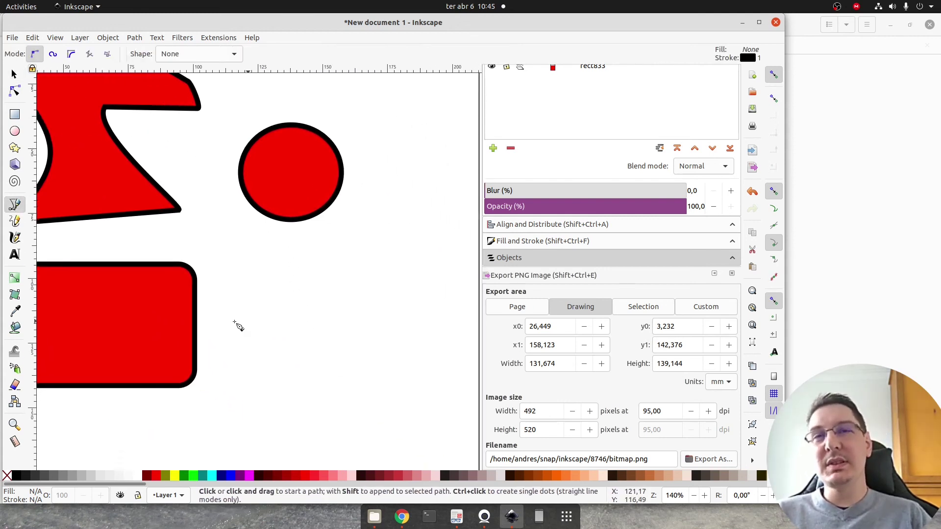
click(226, 376)
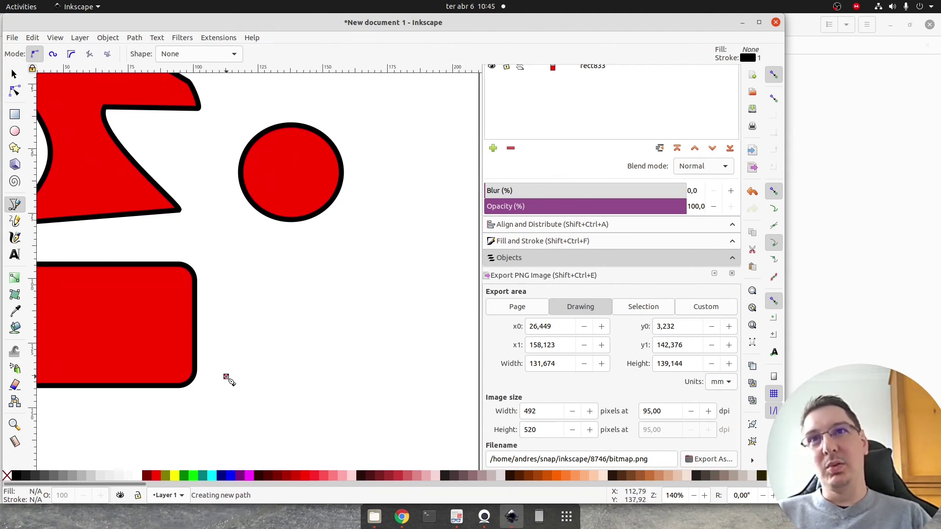
click(391, 307)
click(323, 245)
click(255, 264)
drag(210, 216, 228, 129)
click(265, 107)
drag(423, 181, 377, 222)
drag(415, 325, 420, 336)
click(248, 397)
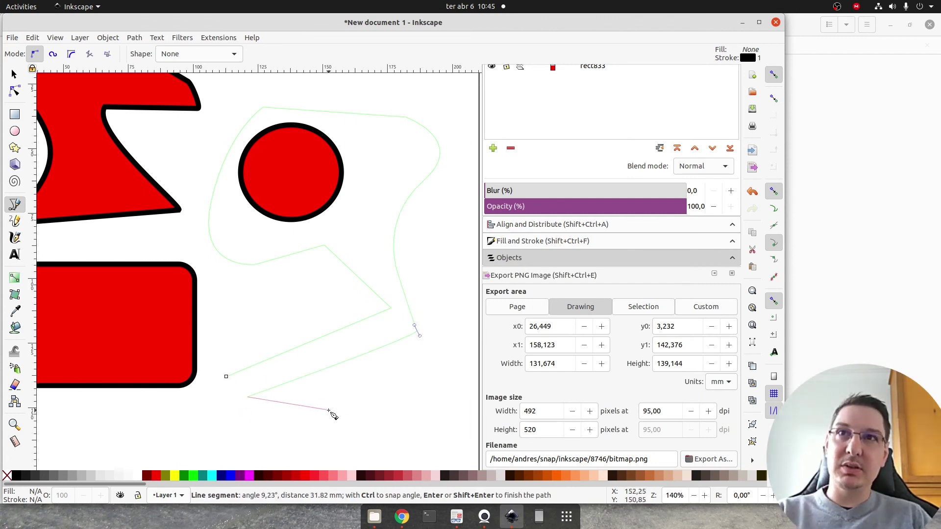
key(Return)
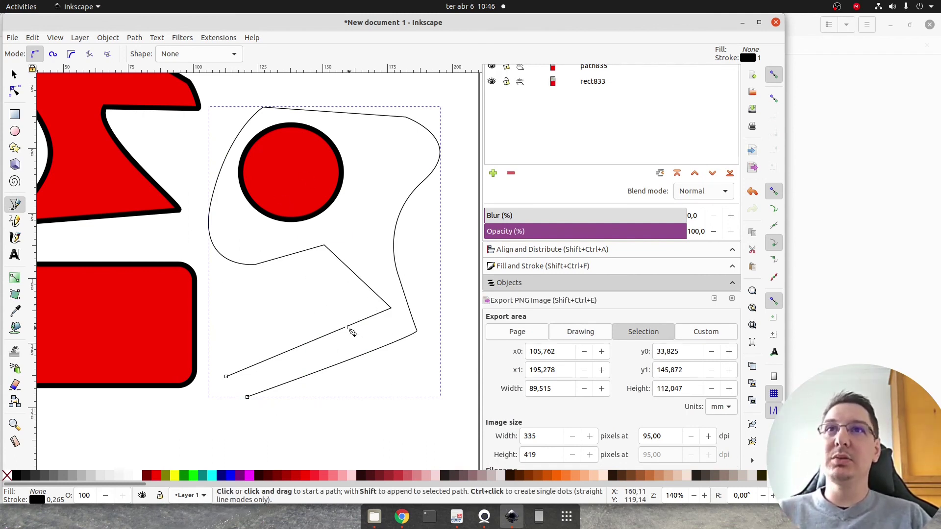
- Draw a closed path with one rounded corner below the rounded rectangle, about 80 by 54 mm, and deselect it
scroll(352, 332, down, 7)
scroll(322, 247, left, 3)
click(234, 310)
click(181, 380)
click(320, 415)
click(386, 310)
drag(332, 285, 275, 316)
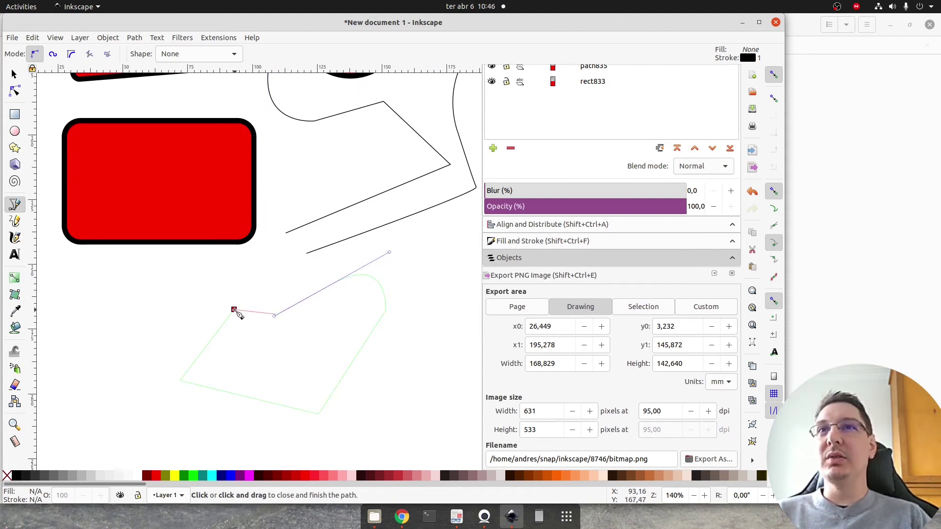
click(236, 312)
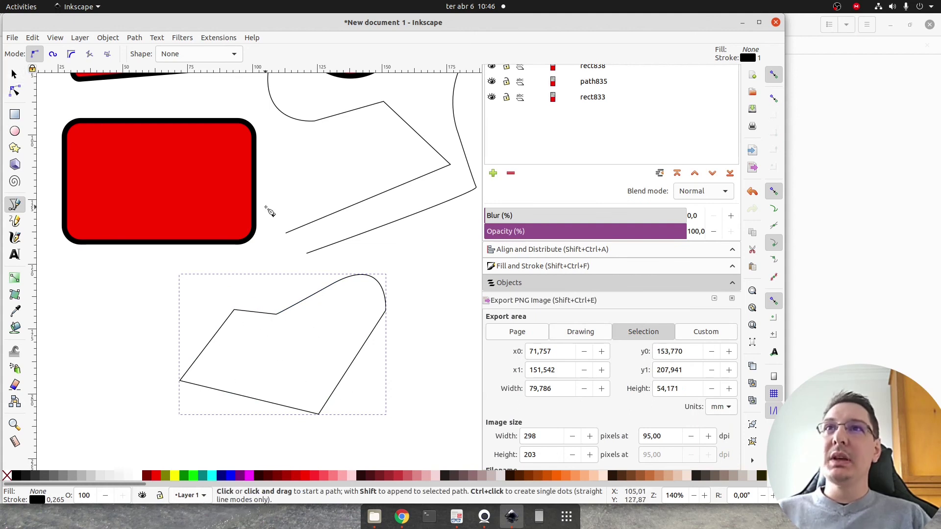
click(13, 74)
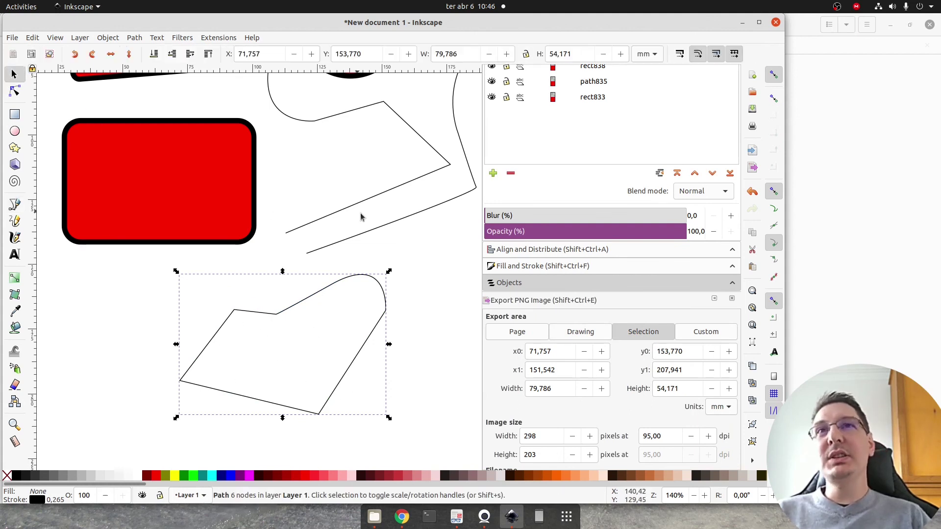
click(417, 266)
- Look over the open and closed paths in comparison with the circle, rounded rectangle and reshaped path
drag(386, 199, 346, 312)
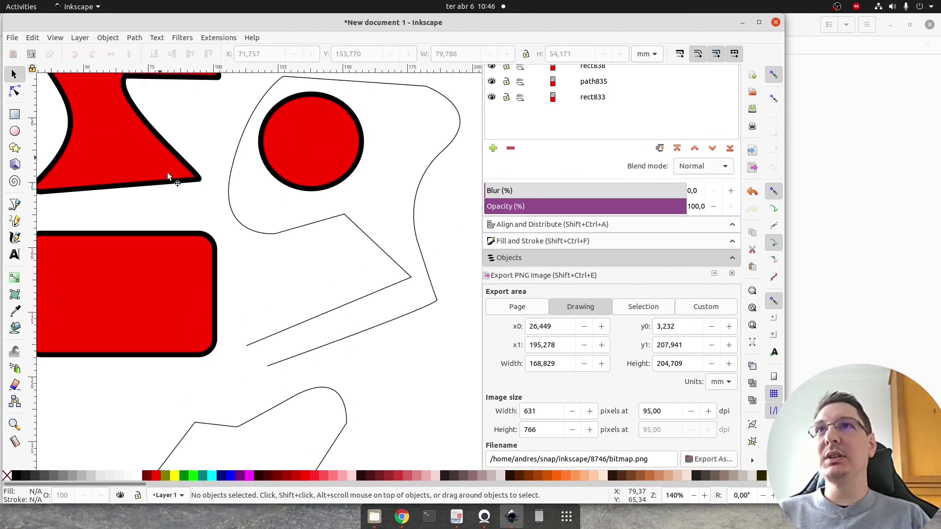
drag(155, 203, 224, 260)
drag(309, 274, 250, 195)
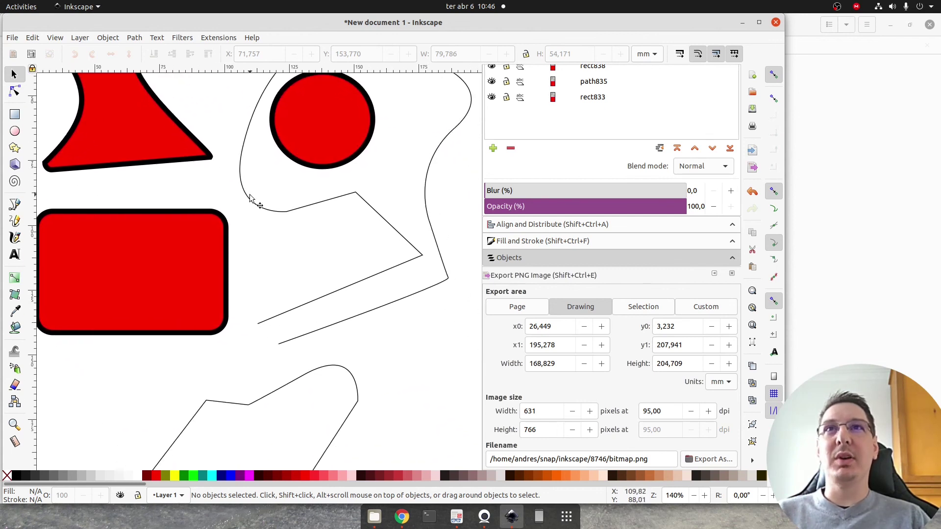
click(254, 202)
click(229, 349)
drag(150, 301, 193, 347)
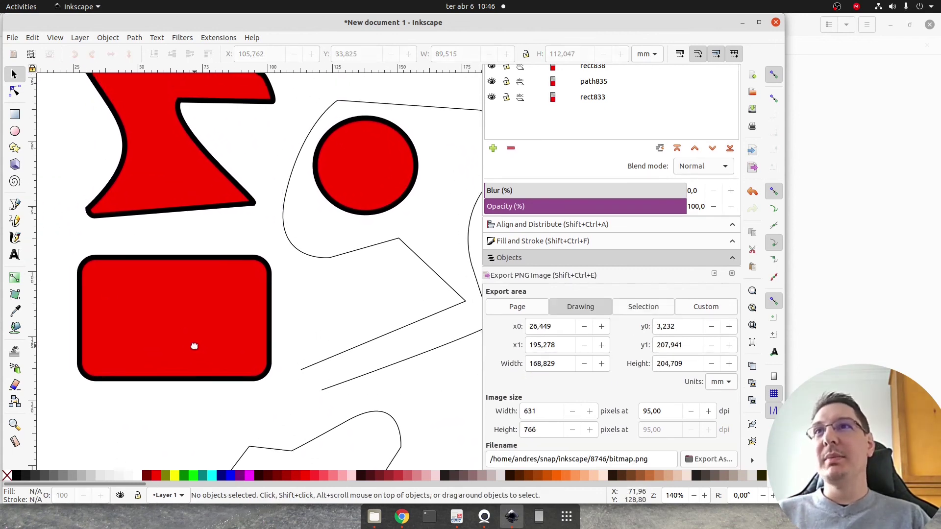
drag(168, 122, 199, 236)
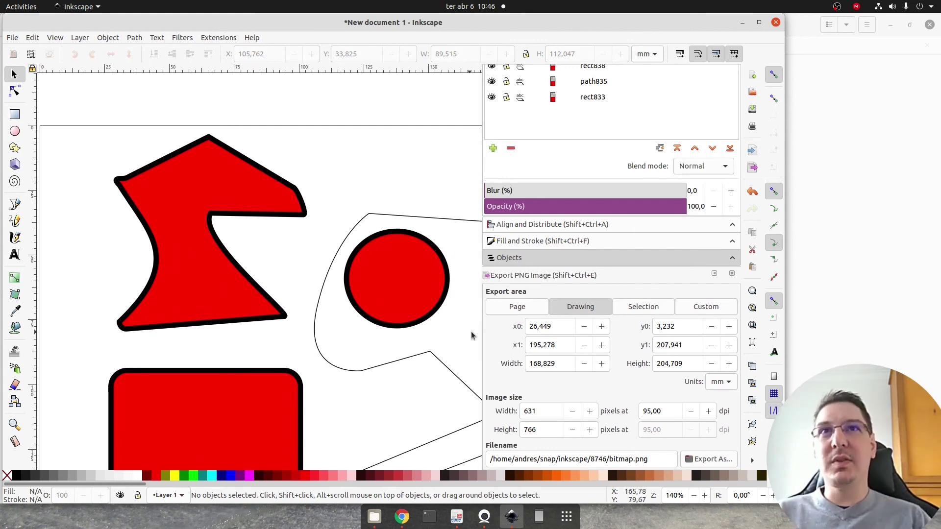
- Convert the circle inside the open path to a path, bend its lower-left segment inward into a crescent, and deselect it
click(368, 276)
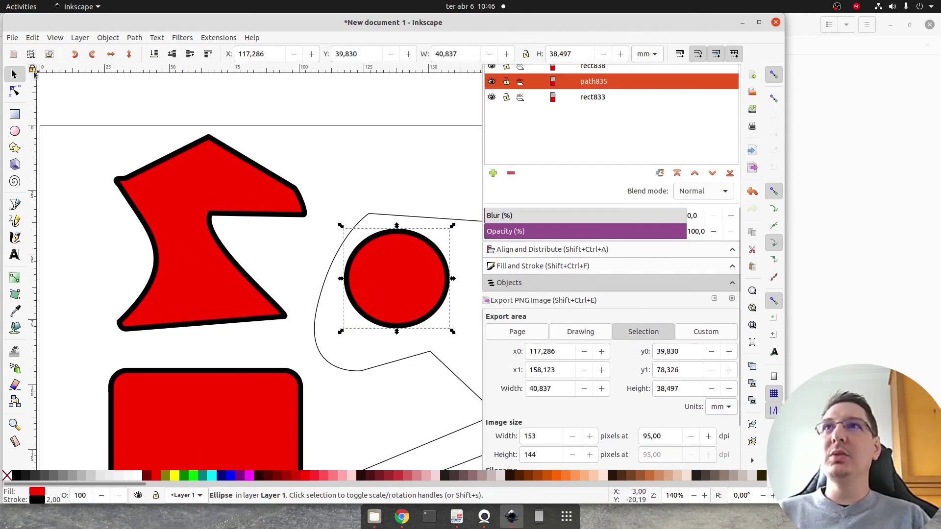
click(15, 91)
key(s)
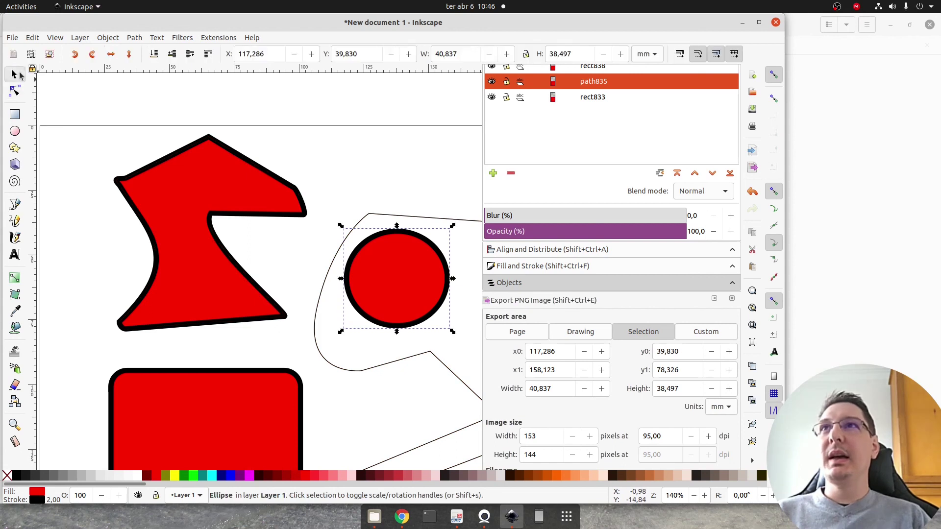
drag(346, 250, 304, 237)
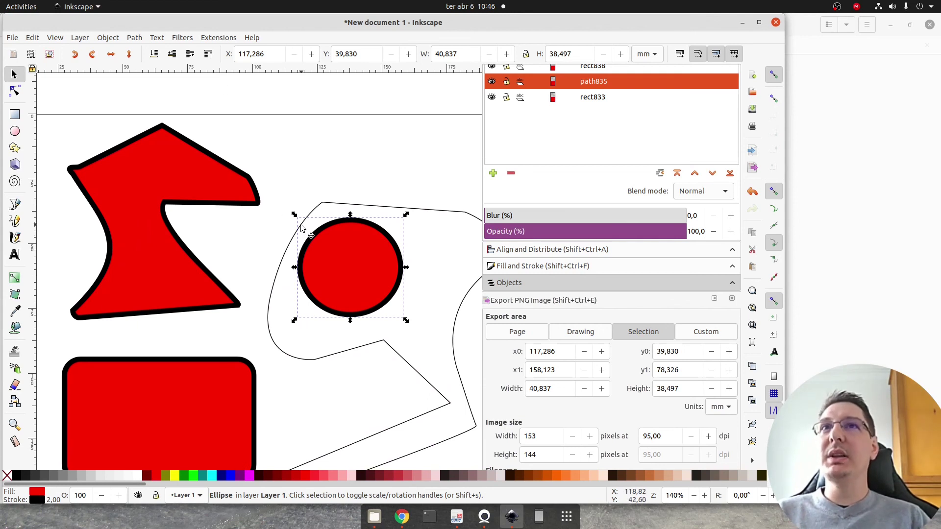
click(136, 38)
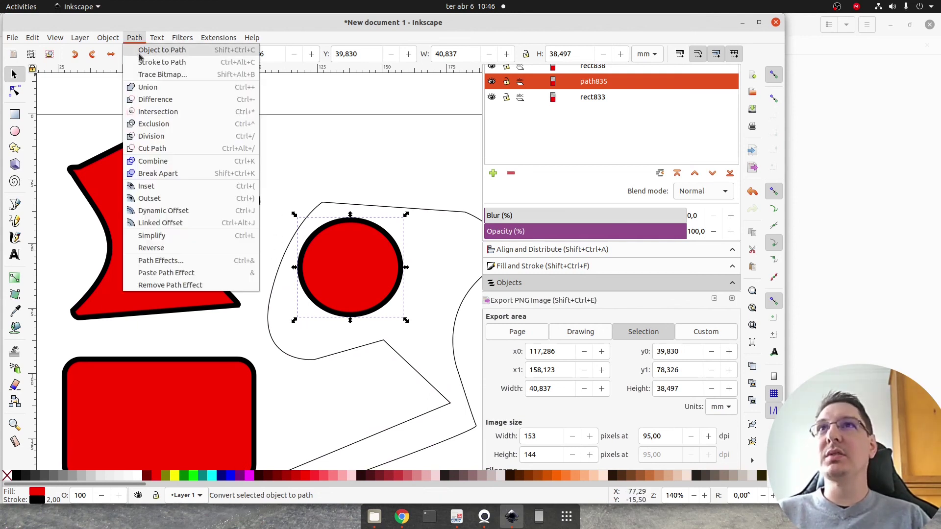
click(162, 50)
key(n)
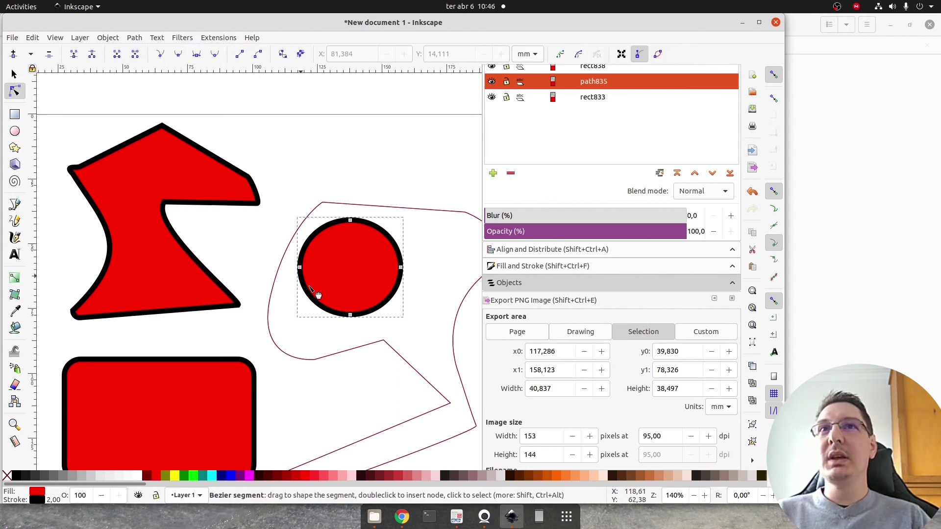
drag(323, 313, 364, 258)
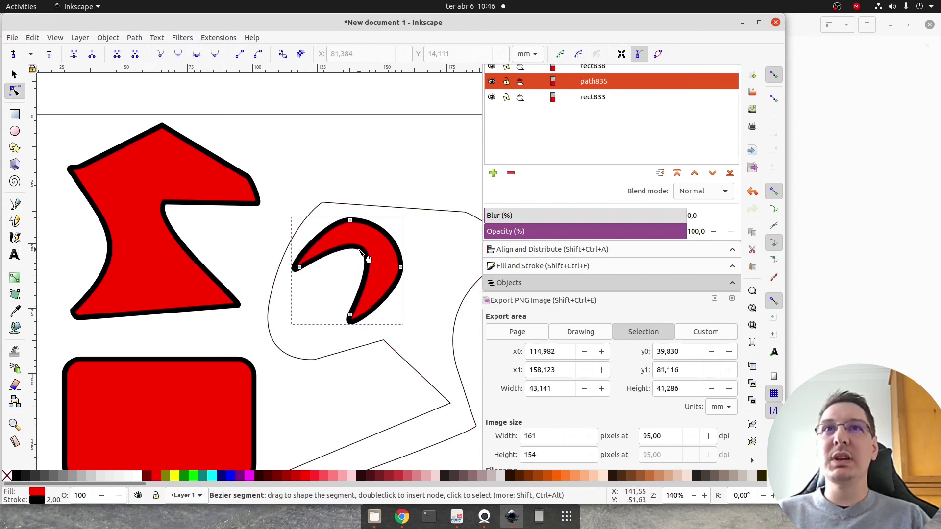
click(427, 239)
- Draw a circle with a radius of about 34.5 mm below the rounded rectangle and convert it to a path
drag(436, 310, 323, 225)
scroll(344, 281, down, 2)
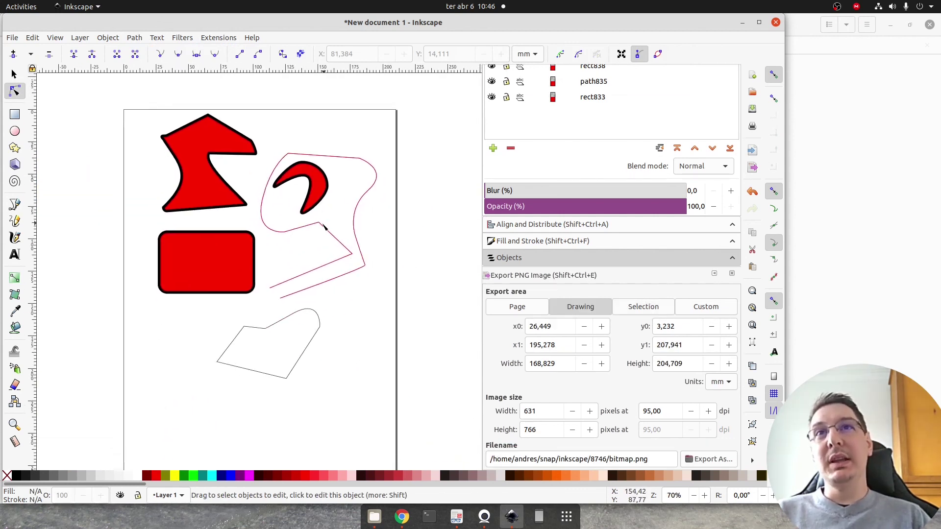
click(14, 131)
drag(127, 335, 219, 426)
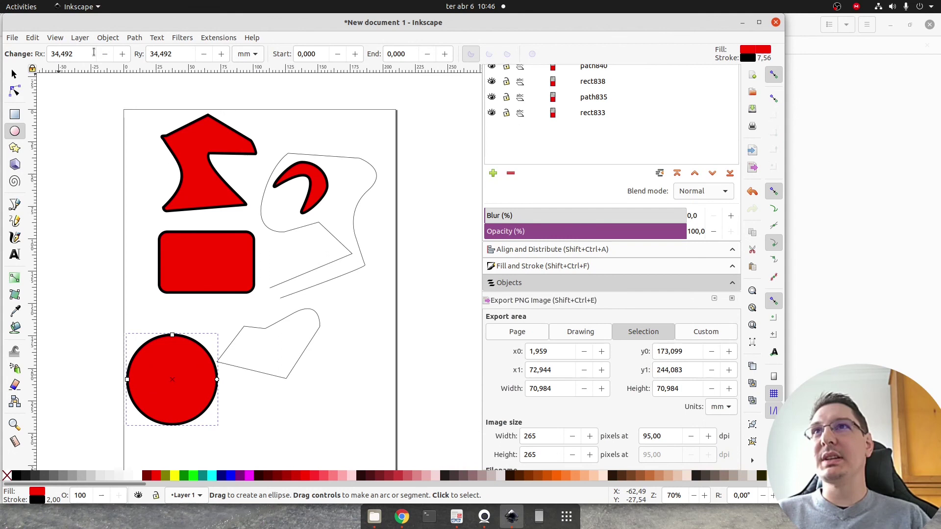
click(137, 41)
click(147, 49)
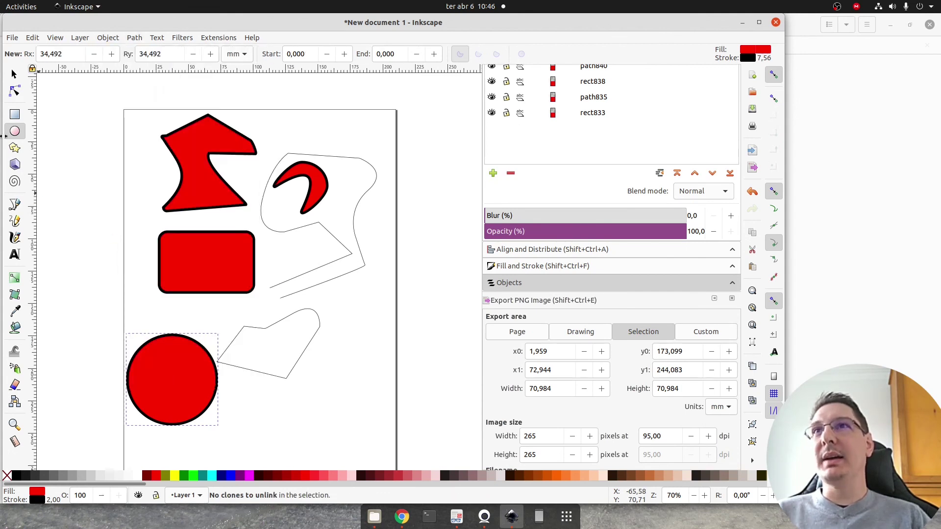
- Insert two nodes on the new circle's upper-right arc and make the segment between them a straight line
click(15, 91)
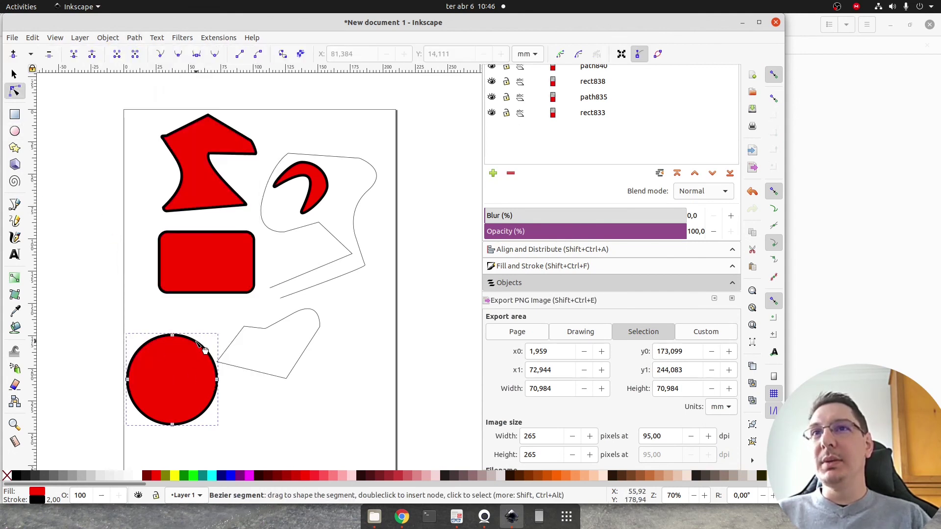
click(216, 364)
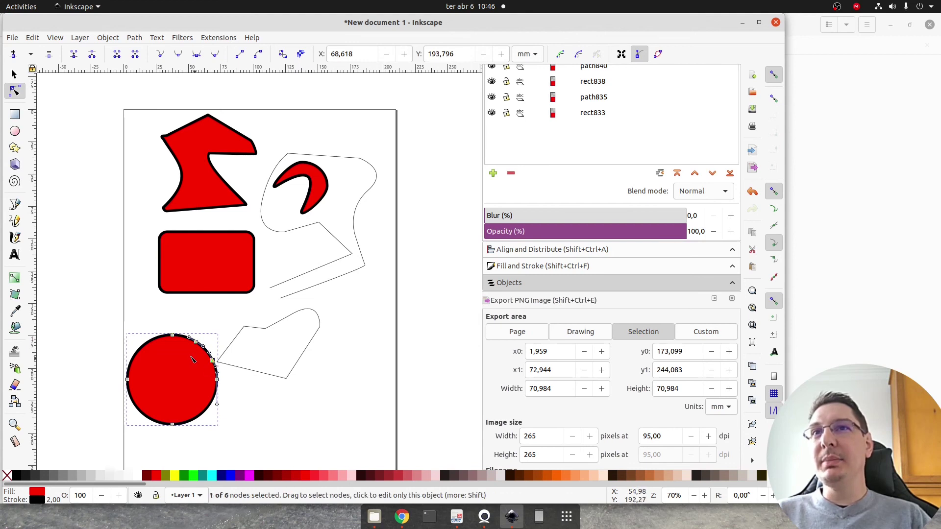
scroll(190, 357, up, 3)
drag(346, 213, 245, 310)
click(239, 55)
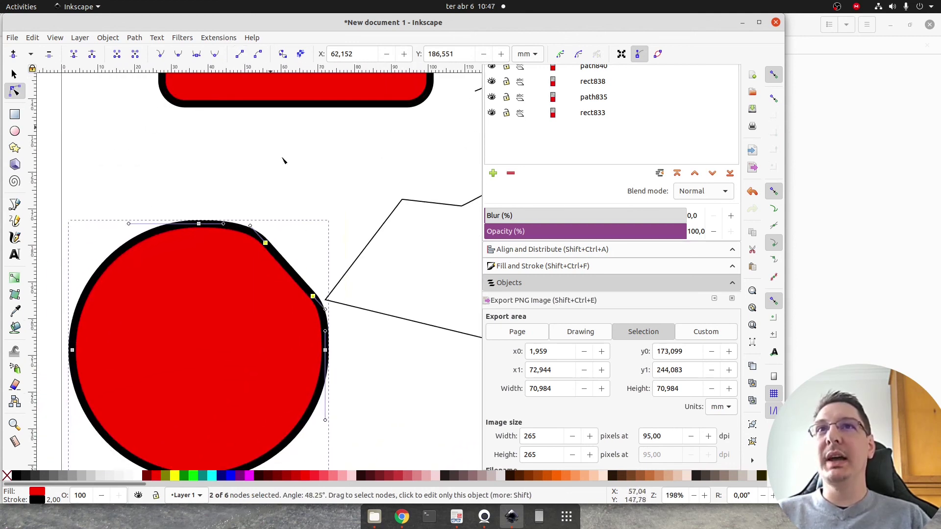
- Move the two inserted nodes together toward the circle's center to form a notch, and deselect the path
drag(318, 302, 225, 374)
click(267, 183)
drag(271, 217, 332, 86)
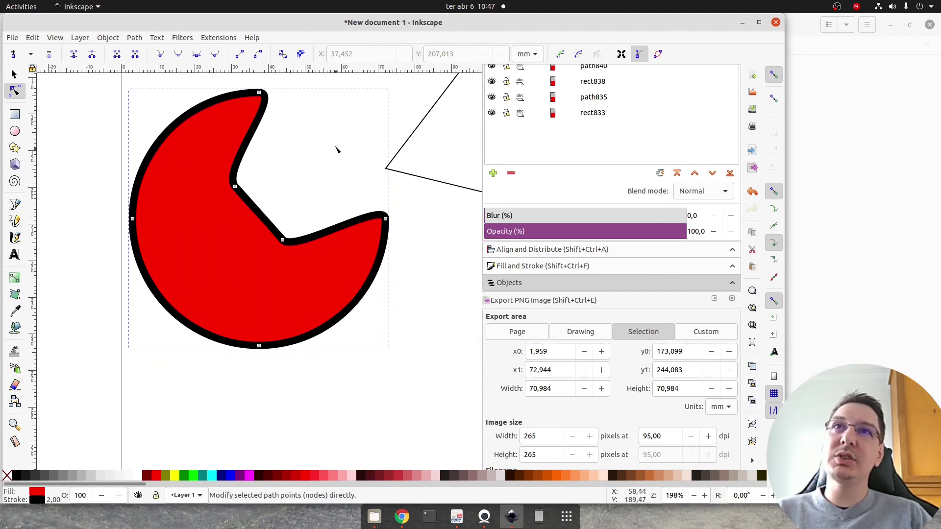
drag(335, 147, 311, 192)
click(439, 313)
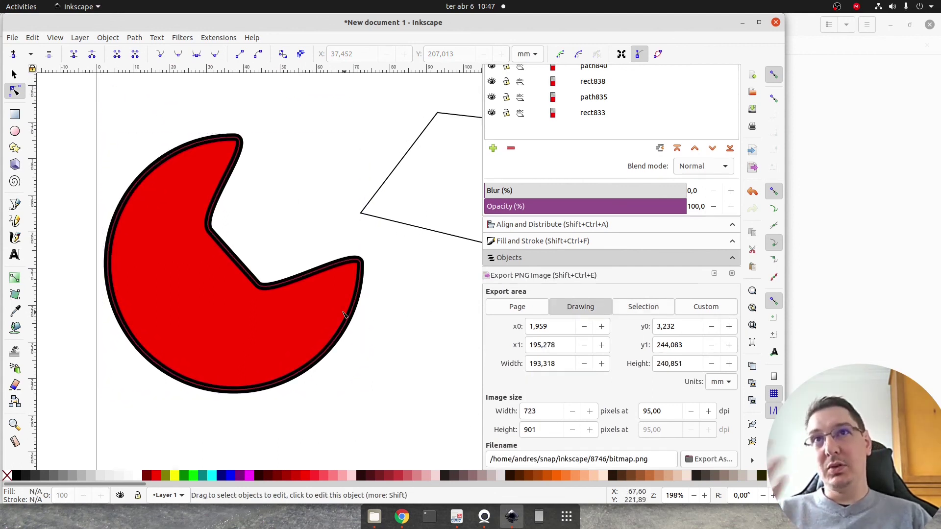